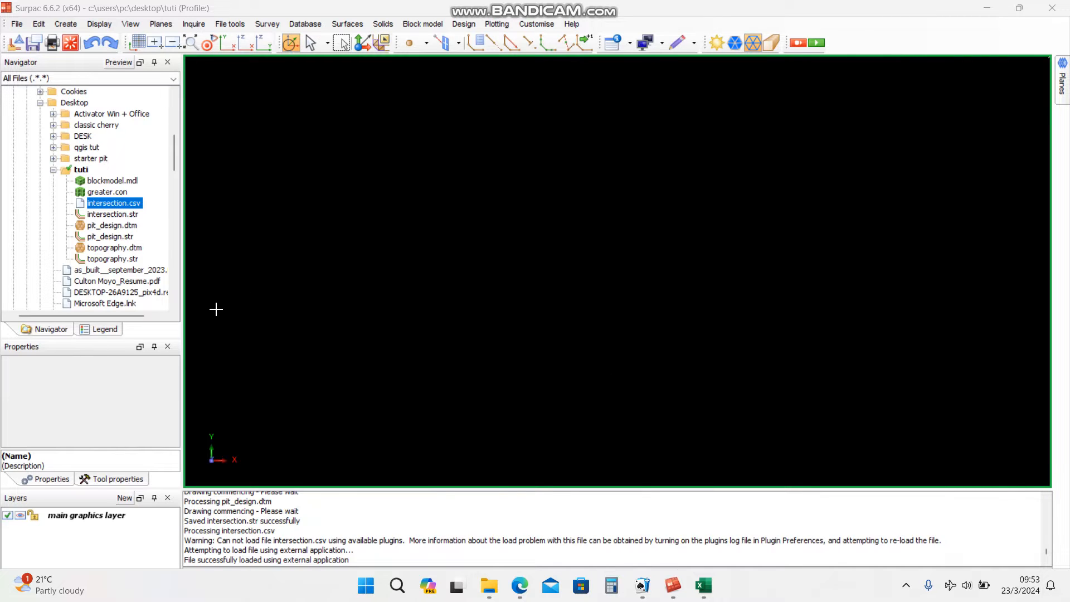
# Load blockmodel.mdl, pit_design.dtm and topography.dtm from the tuti folder into the graphics view.
pyautogui.moveTo(121, 183); pyautogui.dragTo(528, 197)
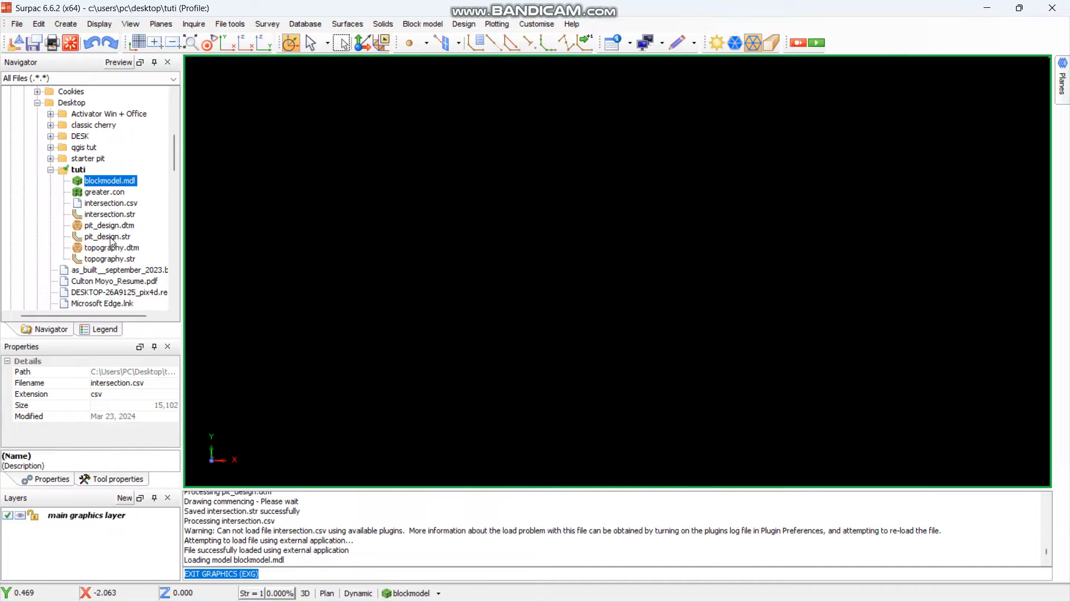
pyautogui.moveTo(105, 230); pyautogui.dragTo(364, 249)
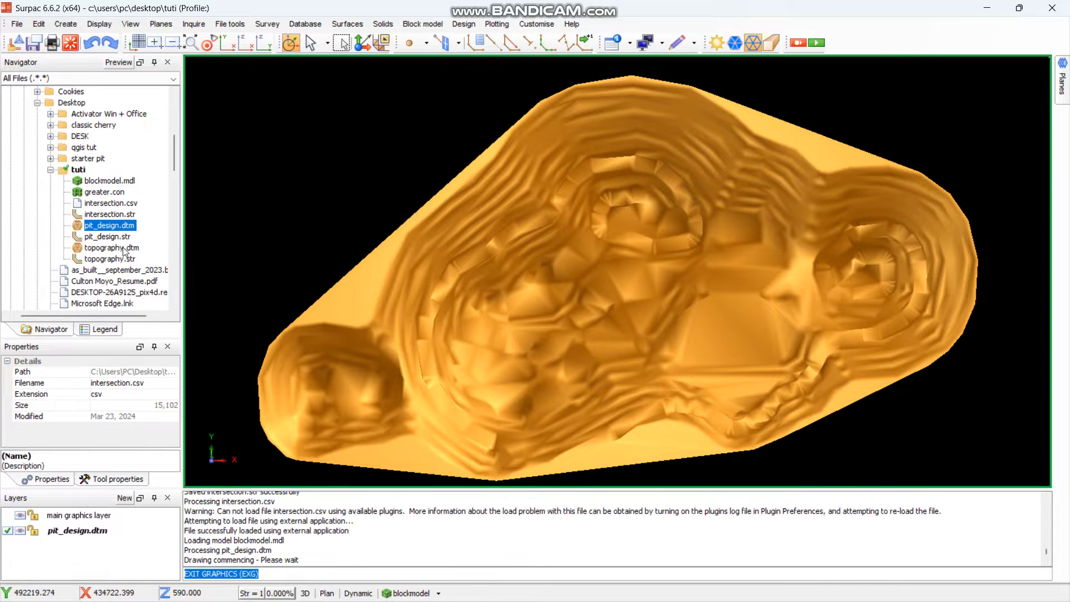
pyautogui.moveTo(122, 250); pyautogui.dragTo(419, 293)
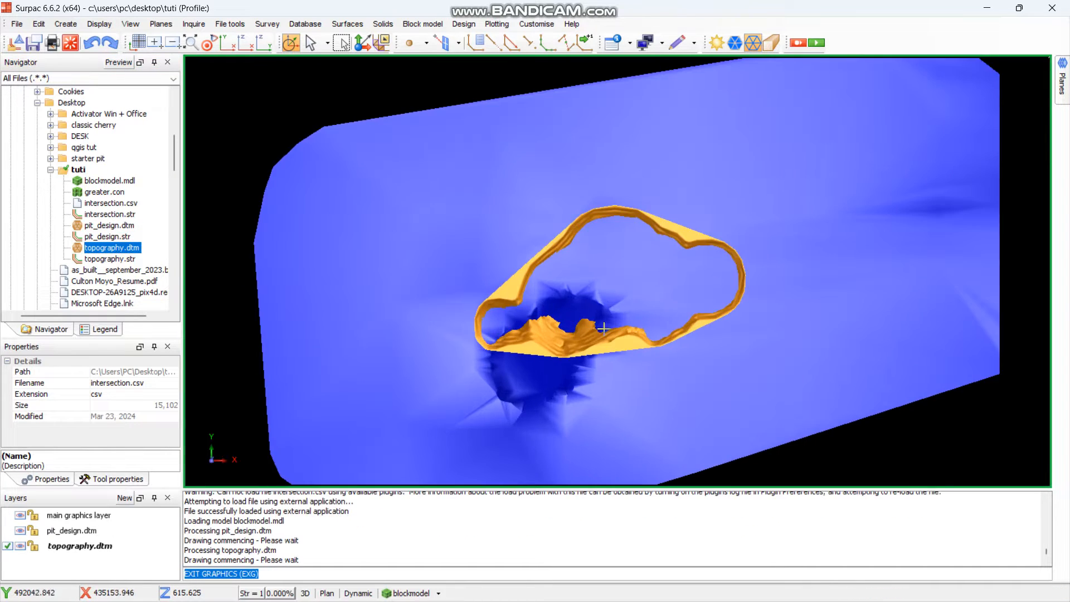
# Examine how the pit design surface sits relative to the topography surface from above, the side and below.
pyautogui.scroll(8, 611, 308)
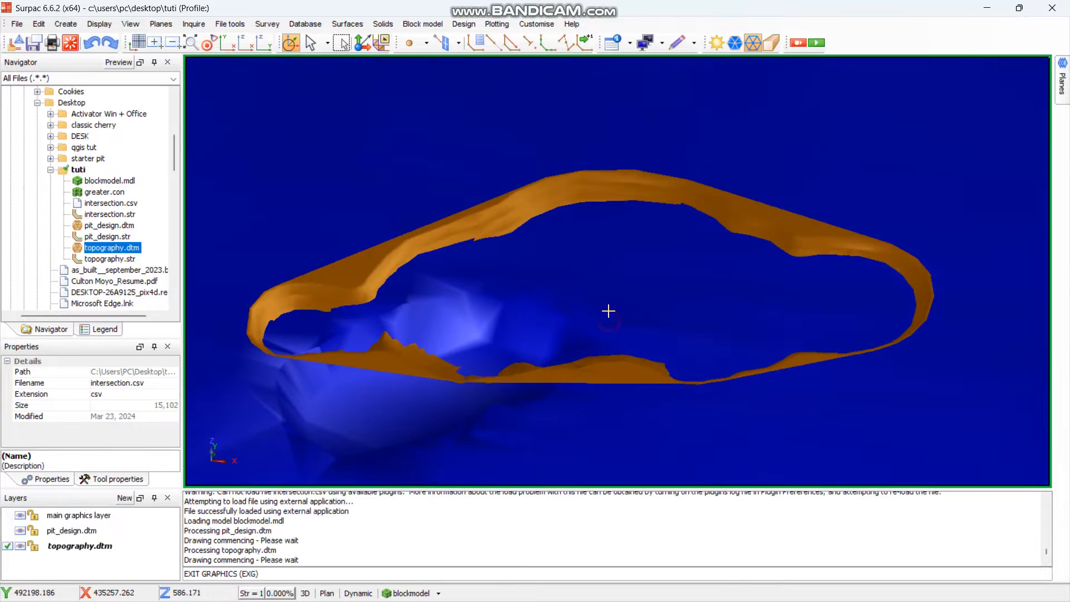
pyautogui.scroll(-2, 532, 224)
pyautogui.scroll(2, 504, 355)
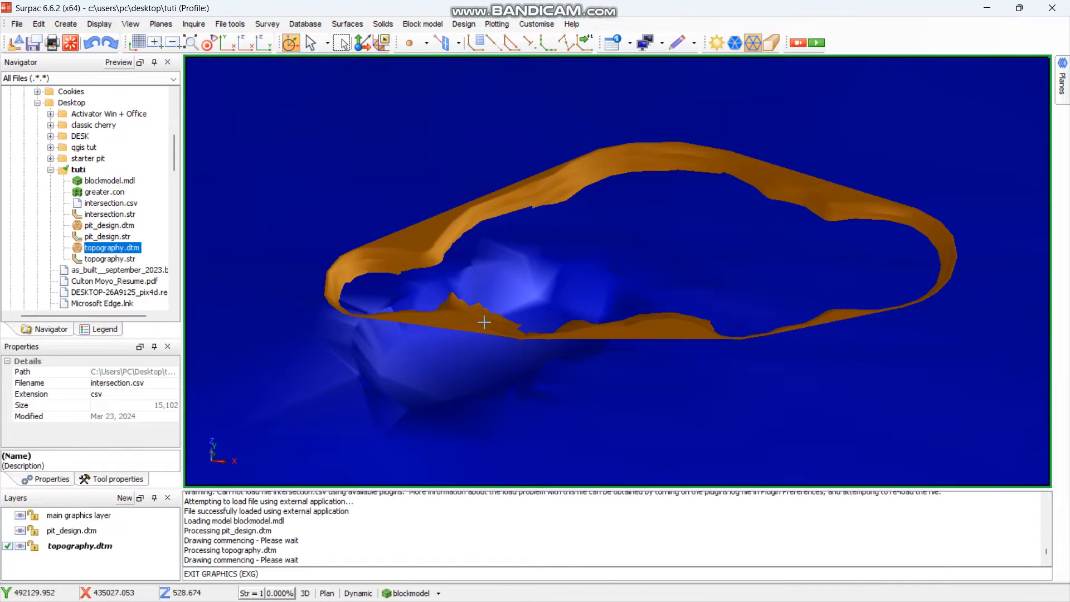
pyautogui.scroll(1, 631, 301)
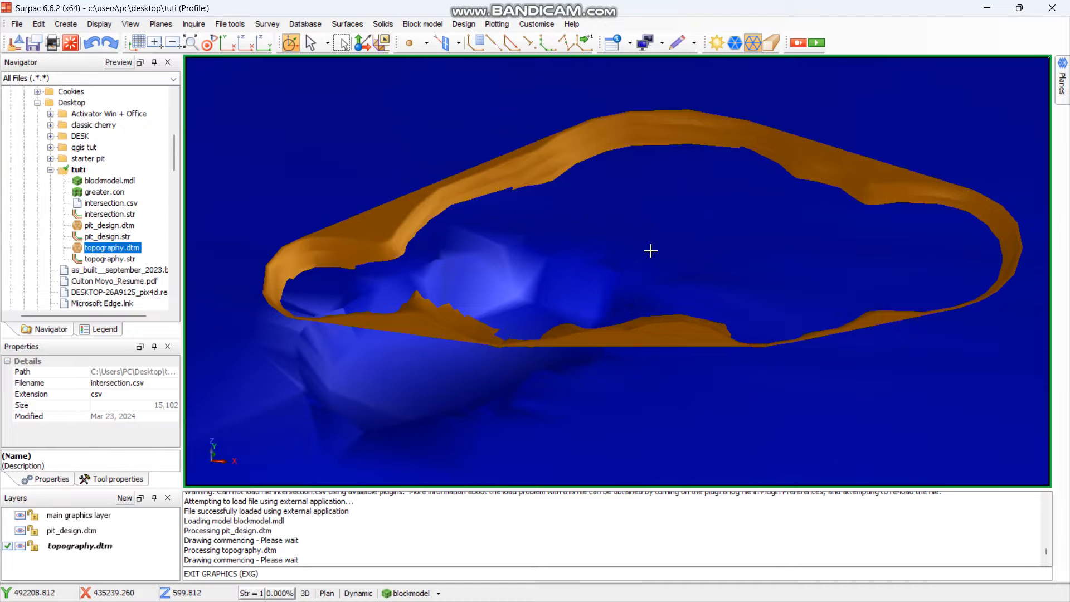
pyautogui.scroll(2, 649, 251)
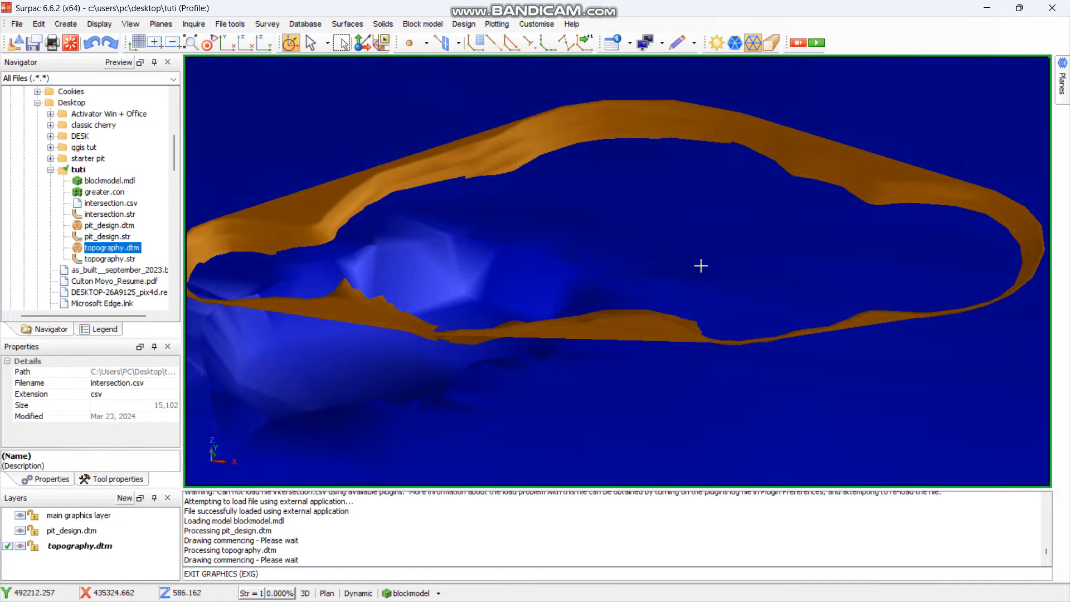
pyautogui.moveTo(701, 265); pyautogui.dragTo(660, 253)
pyautogui.scroll(2, 659, 252)
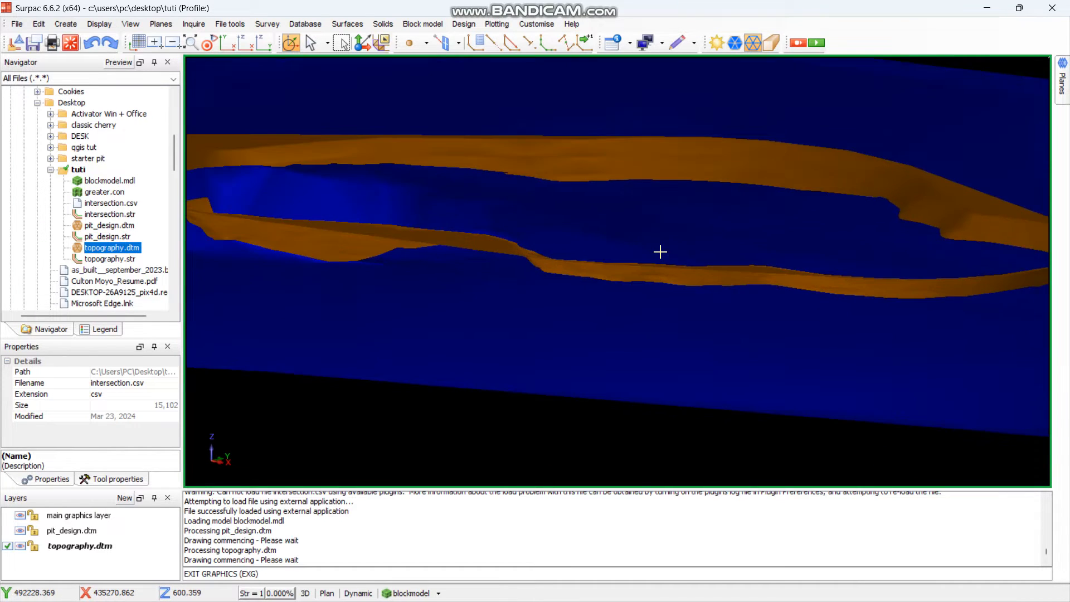
pyautogui.scroll(-1, 660, 252)
pyautogui.moveTo(643, 306); pyautogui.dragTo(588, 298)
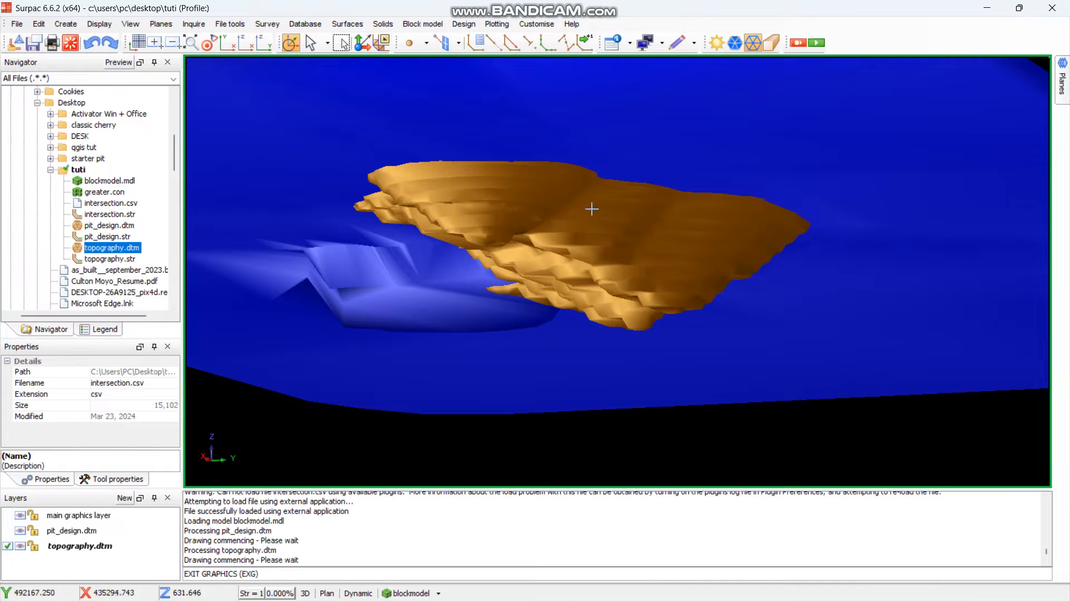
pyautogui.moveTo(581, 216); pyautogui.dragTo(674, 238)
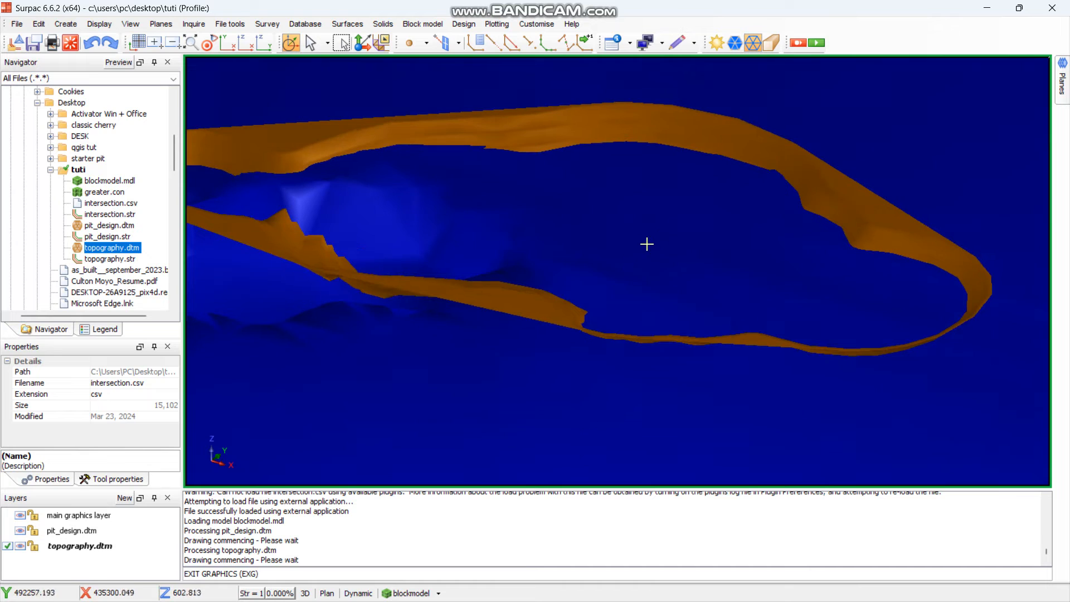
# Draw the loaded block model in Blocks style together with the pit and topography surfaces, and inspect it from several angles.
pyautogui.click(438, 592)
pyautogui.click(417, 460)
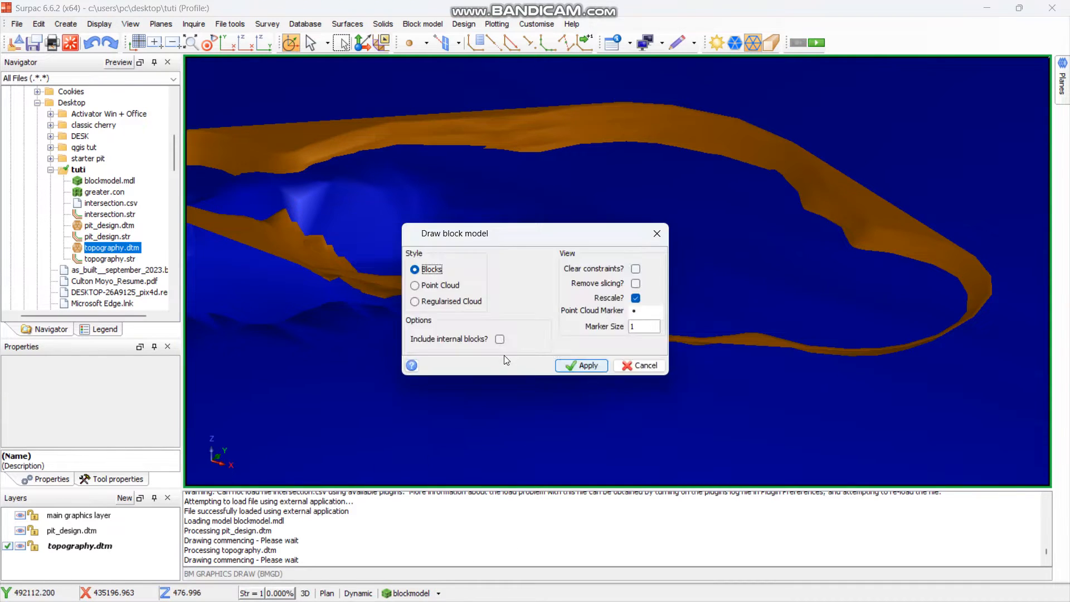
pyautogui.click(589, 366)
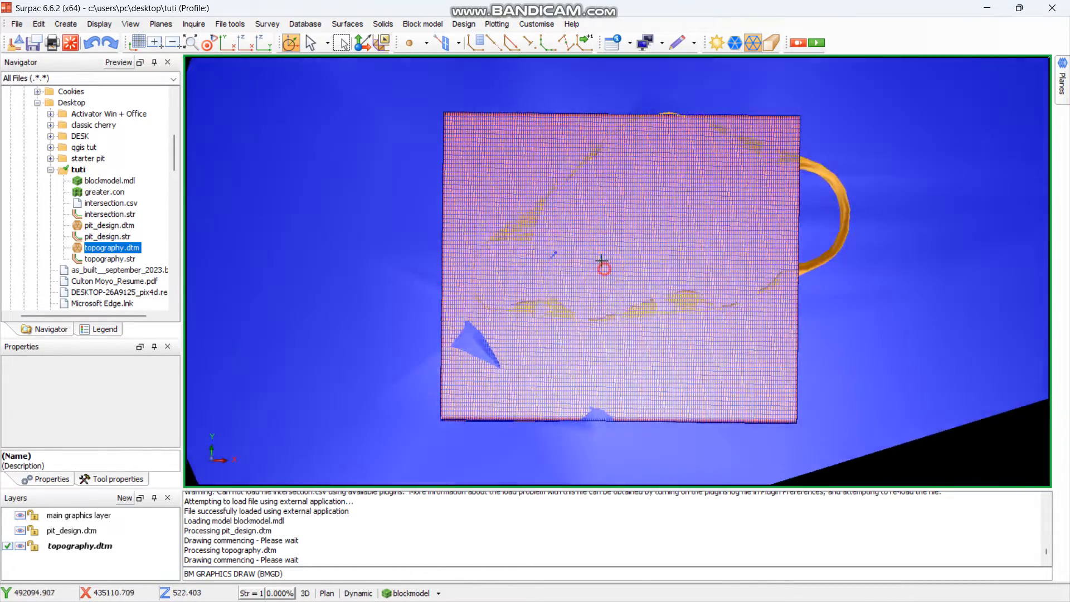
pyautogui.moveTo(601, 265); pyautogui.dragTo(577, 228, button='middle')
pyautogui.moveTo(521, 152); pyautogui.dragTo(618, 269, button='middle')
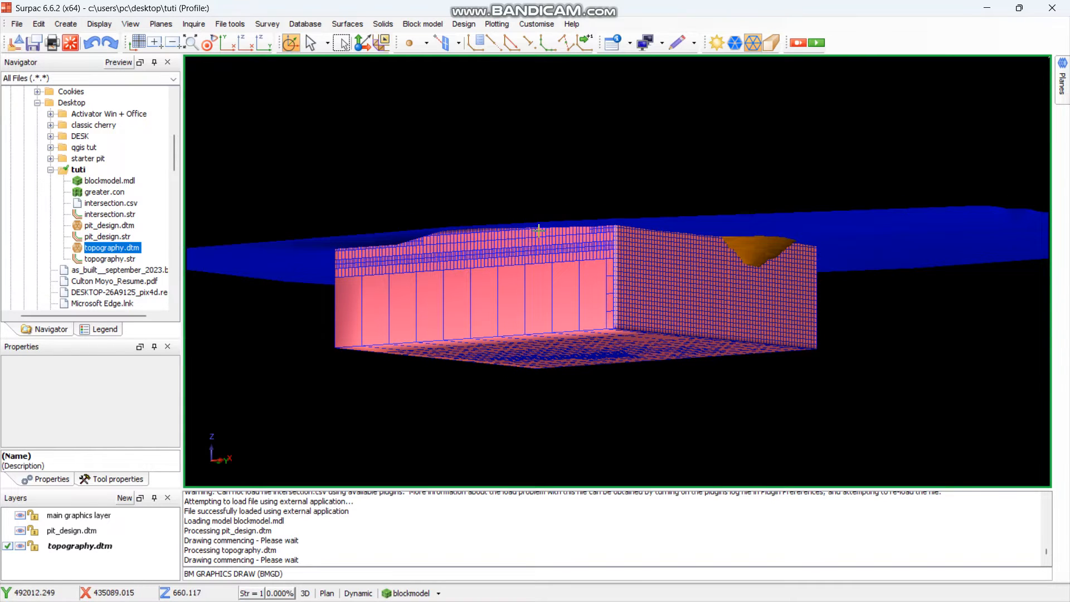
pyautogui.moveTo(568, 271); pyautogui.dragTo(625, 299, button='middle')
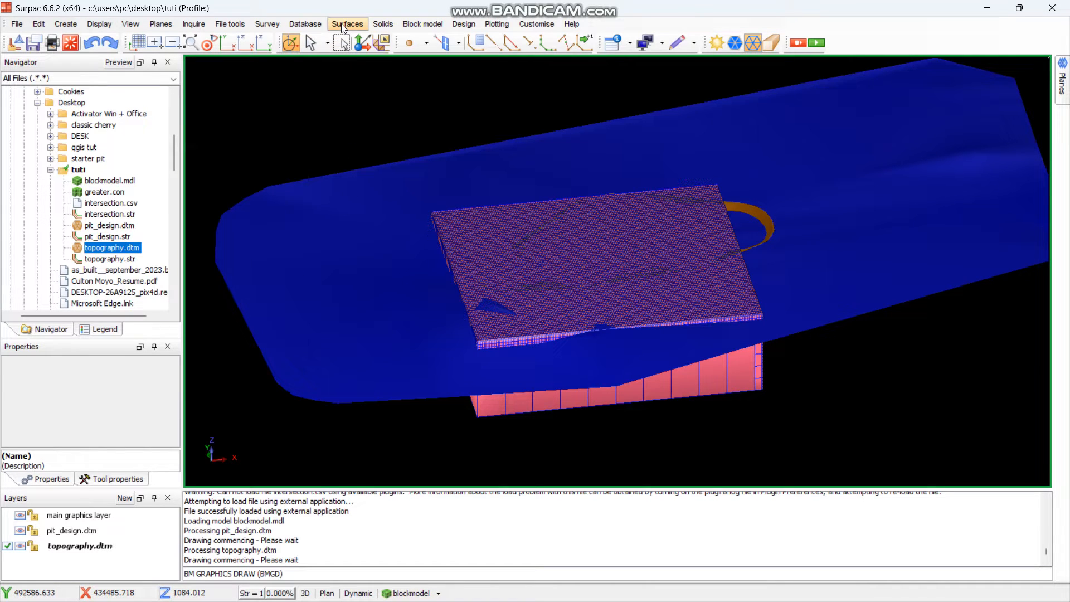
# Start a new block model constraint file and set the type of constraint a to BLOCK.
pyautogui.click(423, 23)
pyautogui.moveTo(440, 54)
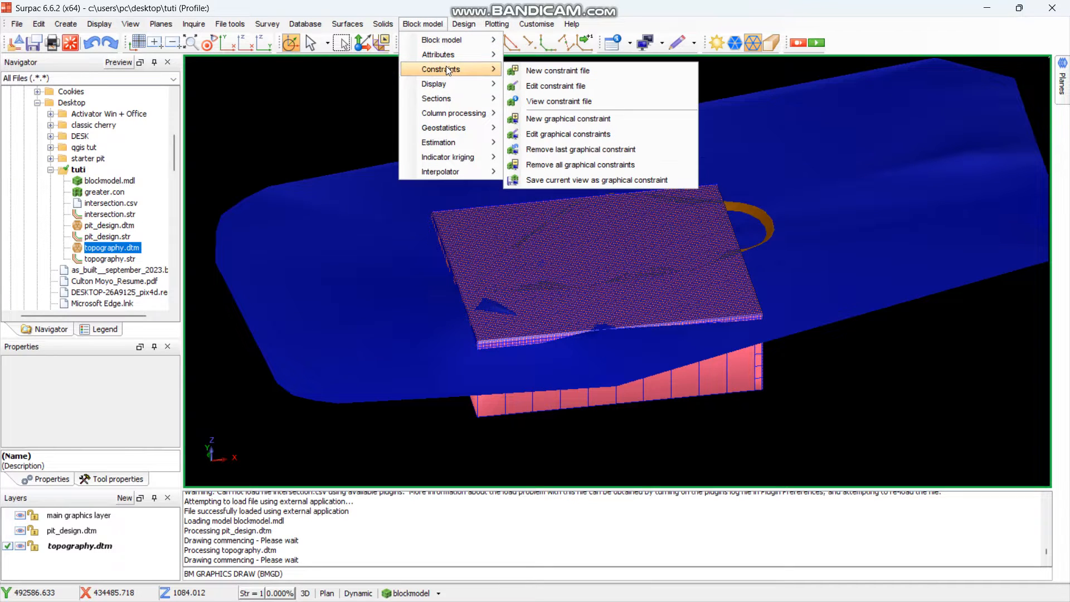
pyautogui.moveTo(479, 55)
pyautogui.click(536, 72)
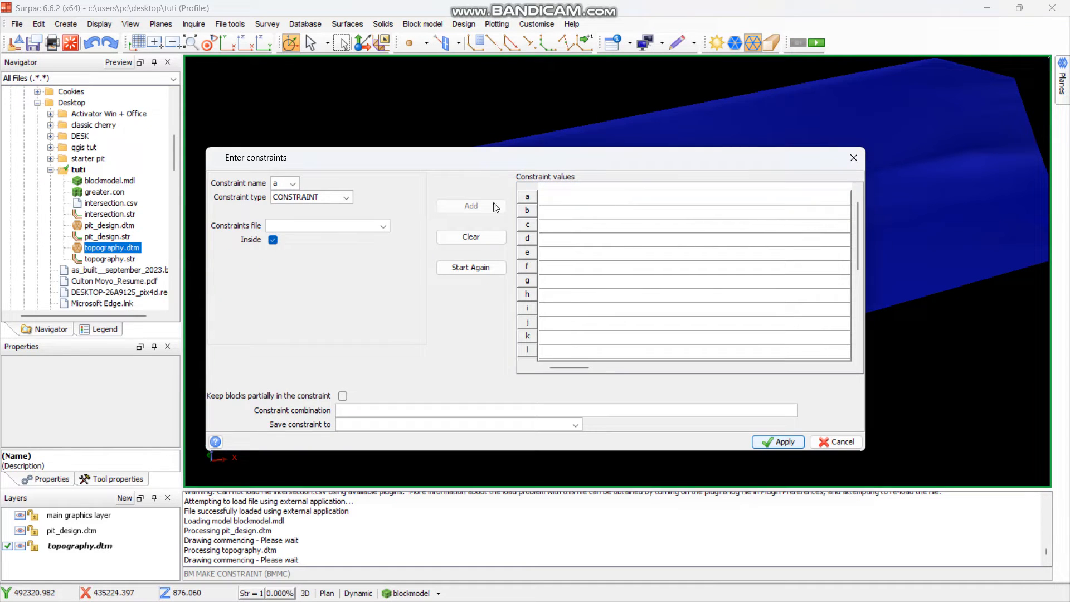
pyautogui.click(348, 198)
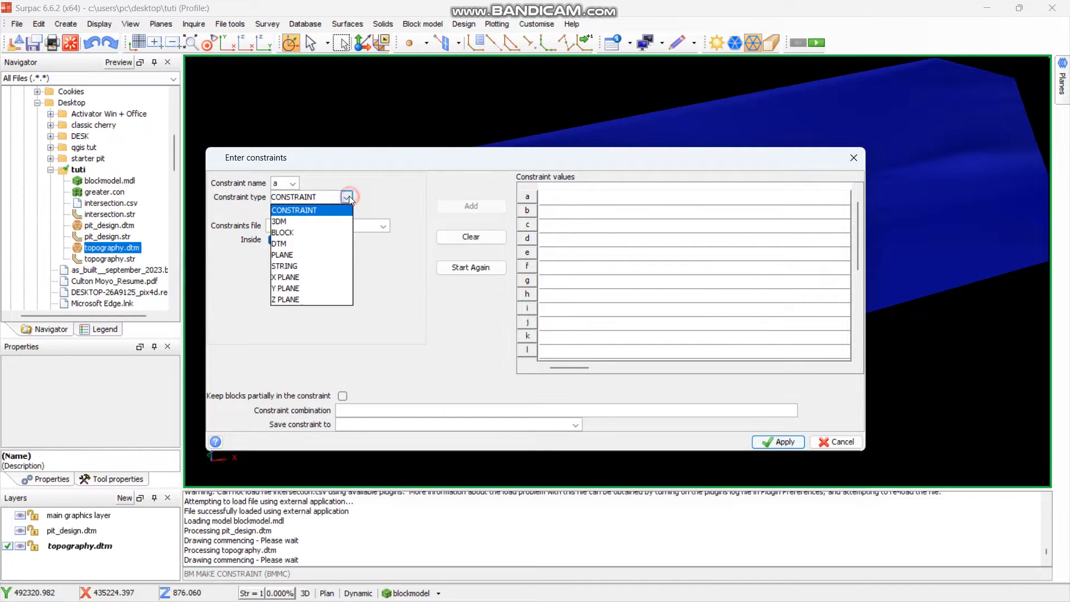
pyautogui.click(329, 233)
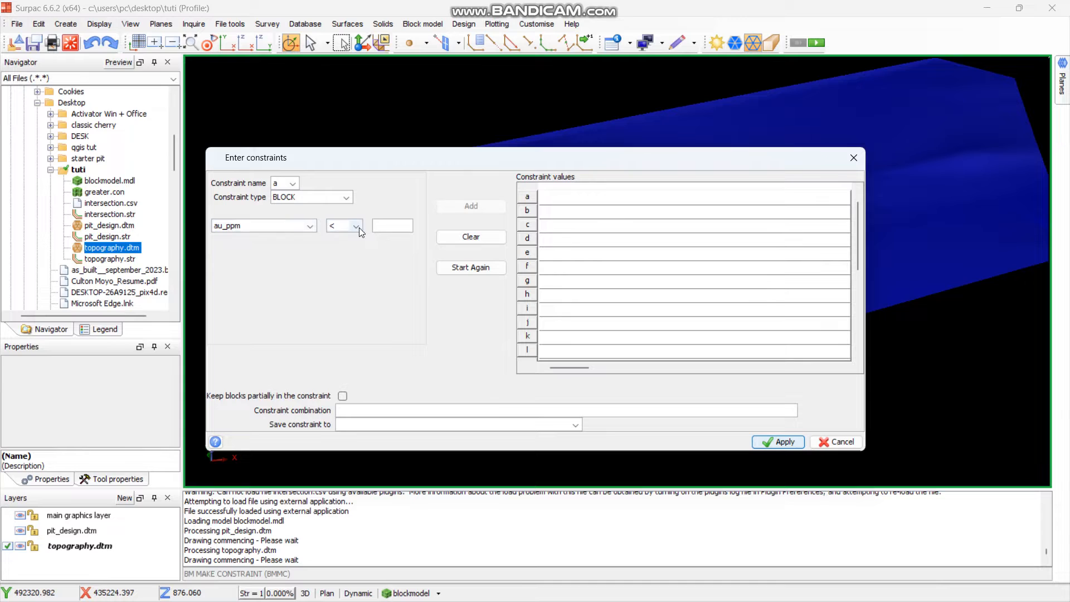
# Add block constraint a limiting the attribute au_ppm to values greater than 0.5.
pyautogui.click(310, 226)
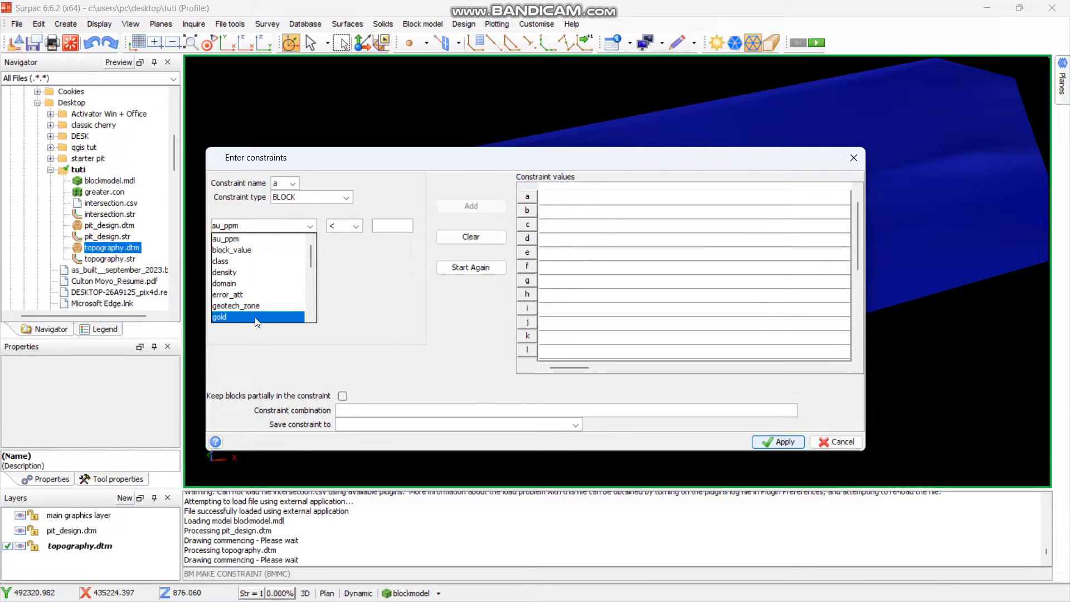
pyautogui.scroll(-5, 320, 288)
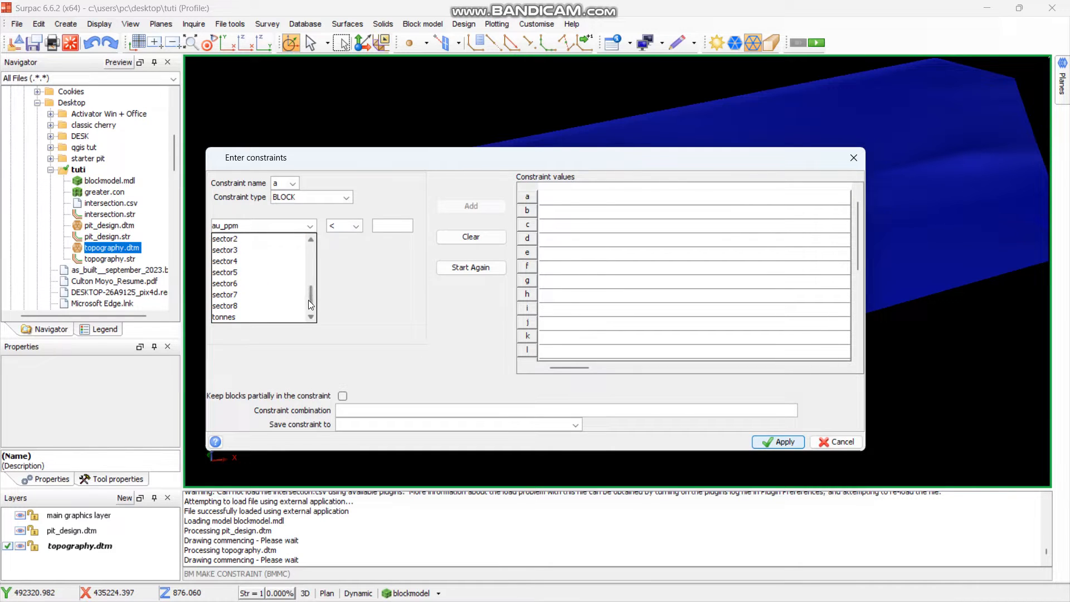
pyautogui.moveTo(310, 302); pyautogui.dragTo(308, 255)
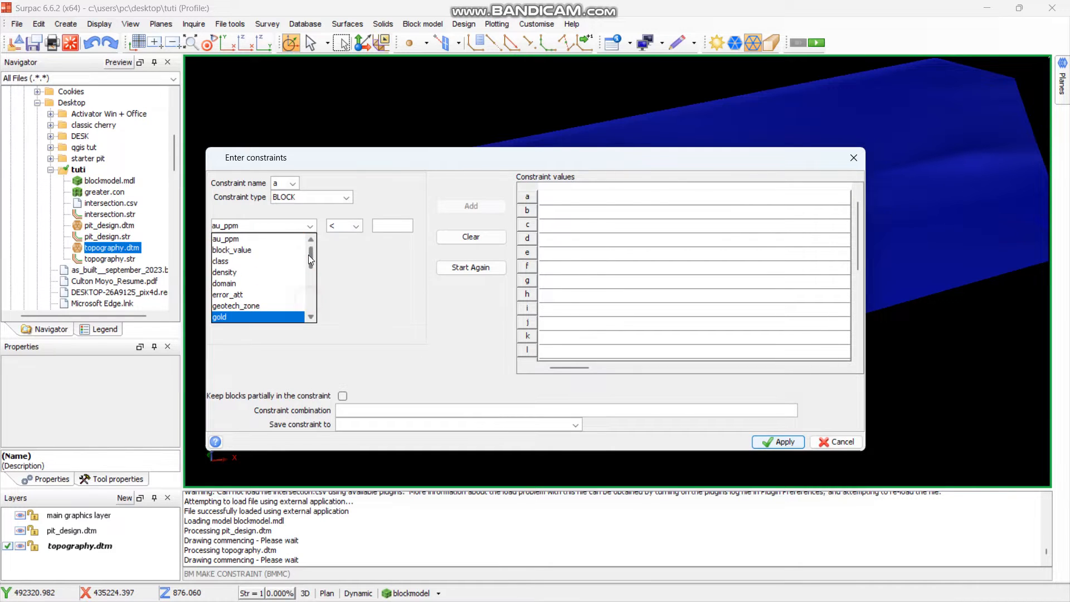
pyautogui.click(249, 240)
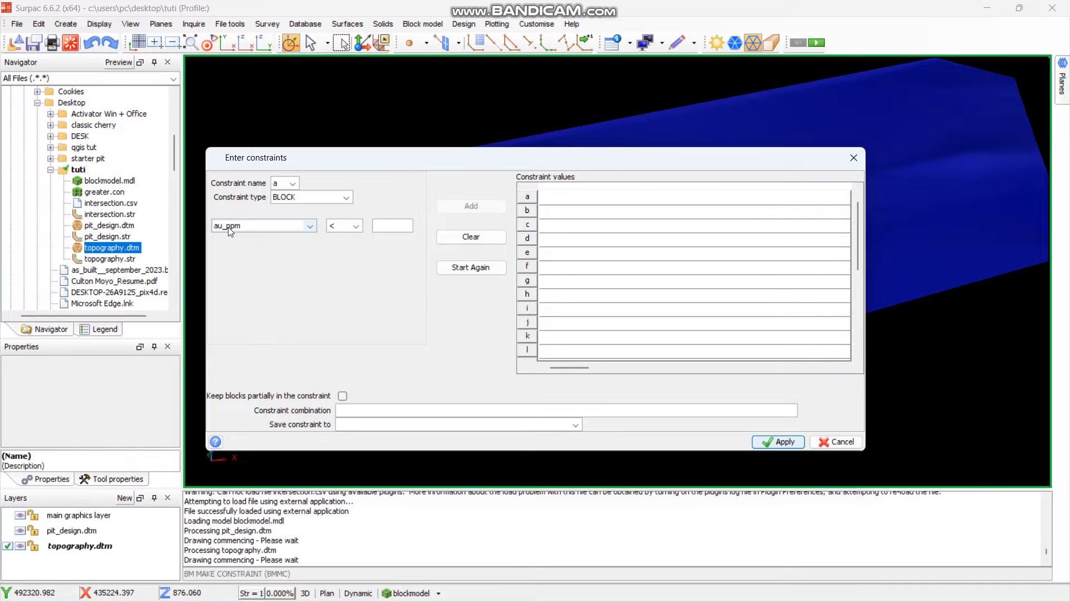
pyautogui.click(354, 227)
pyautogui.click(348, 250)
pyautogui.click(392, 225)
pyautogui.write('0.5')
pyautogui.click(470, 206)
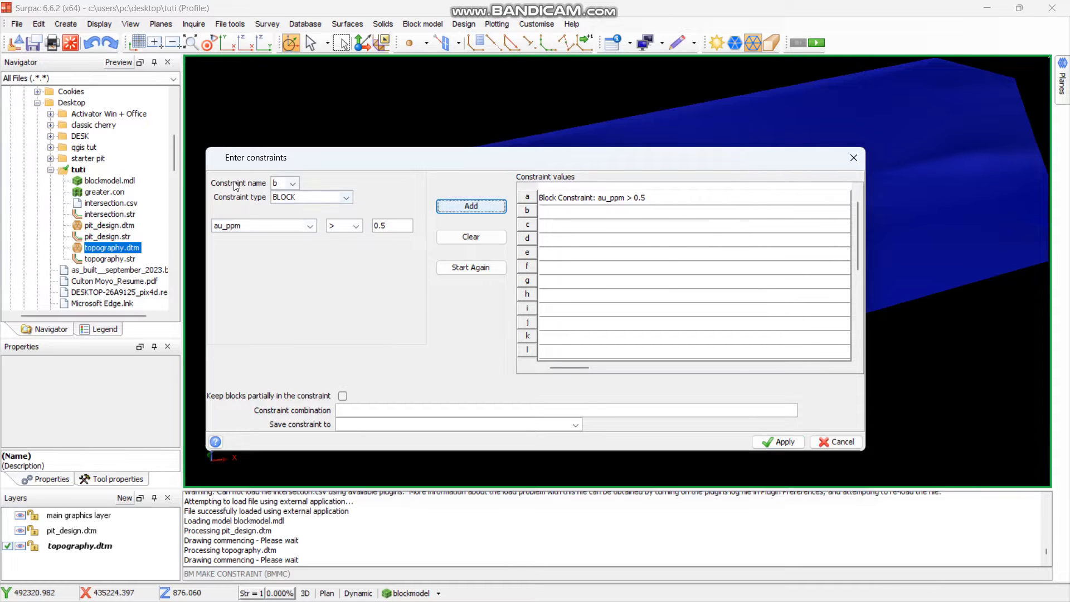
# Add DTM constraint b for blocks not above topography.dtm.
pyautogui.click(346, 198)
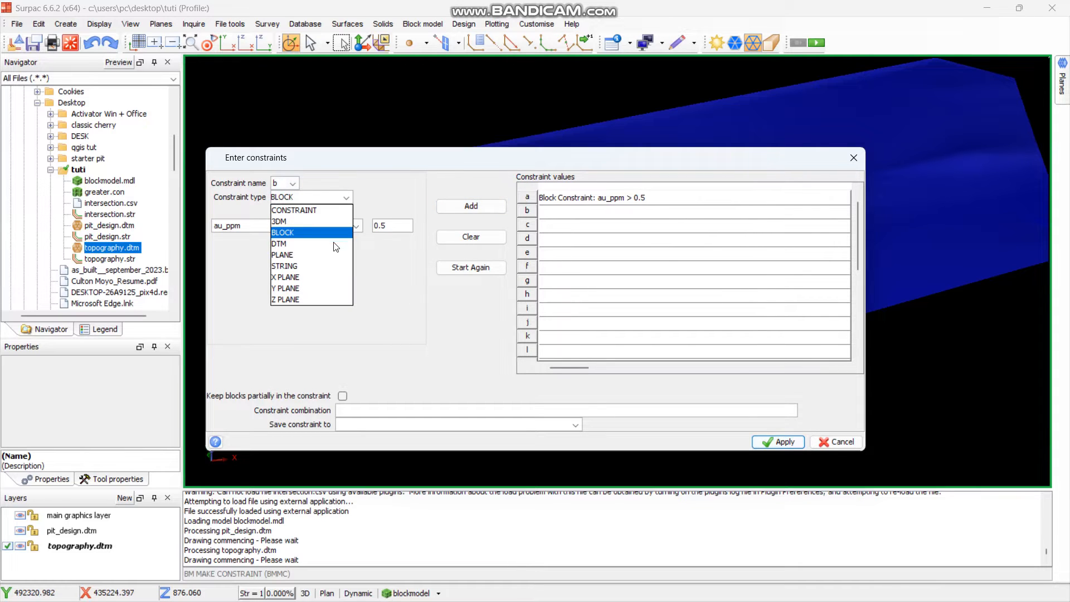
pyautogui.click(318, 246)
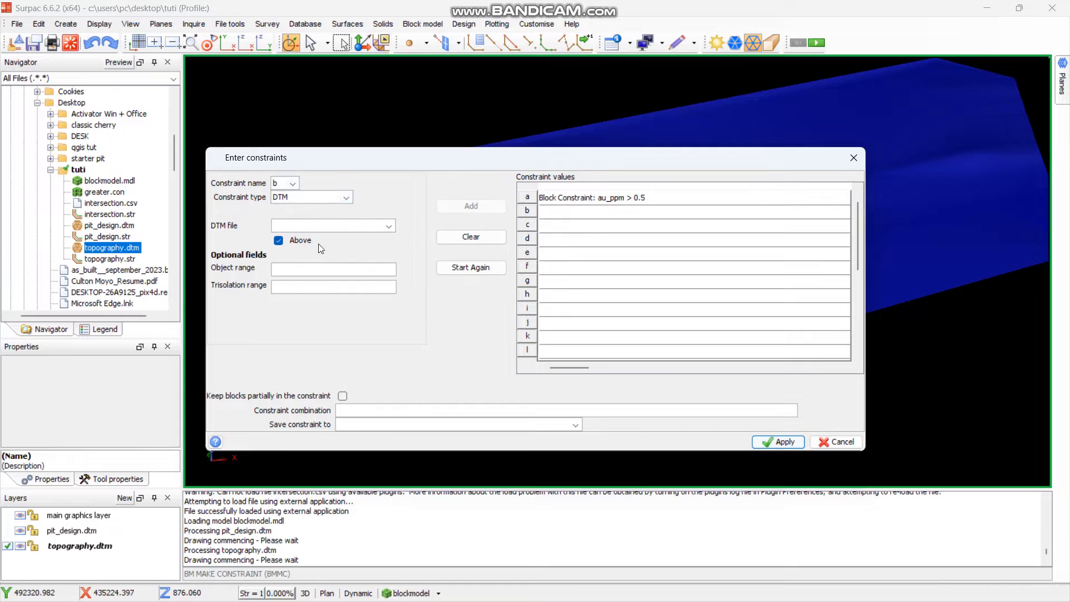
pyautogui.click(388, 226)
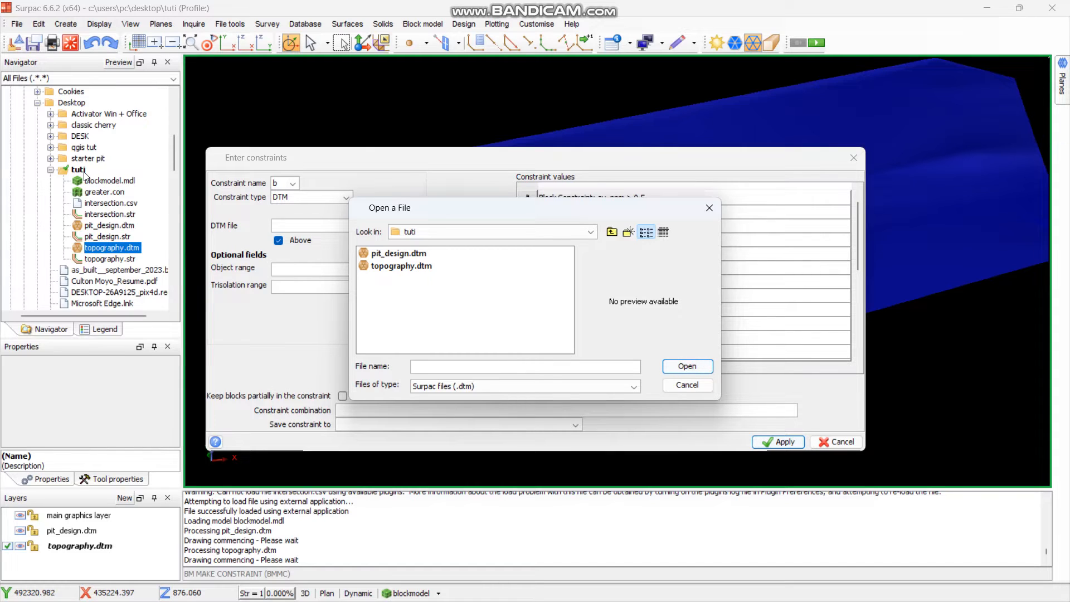
pyautogui.click(418, 267)
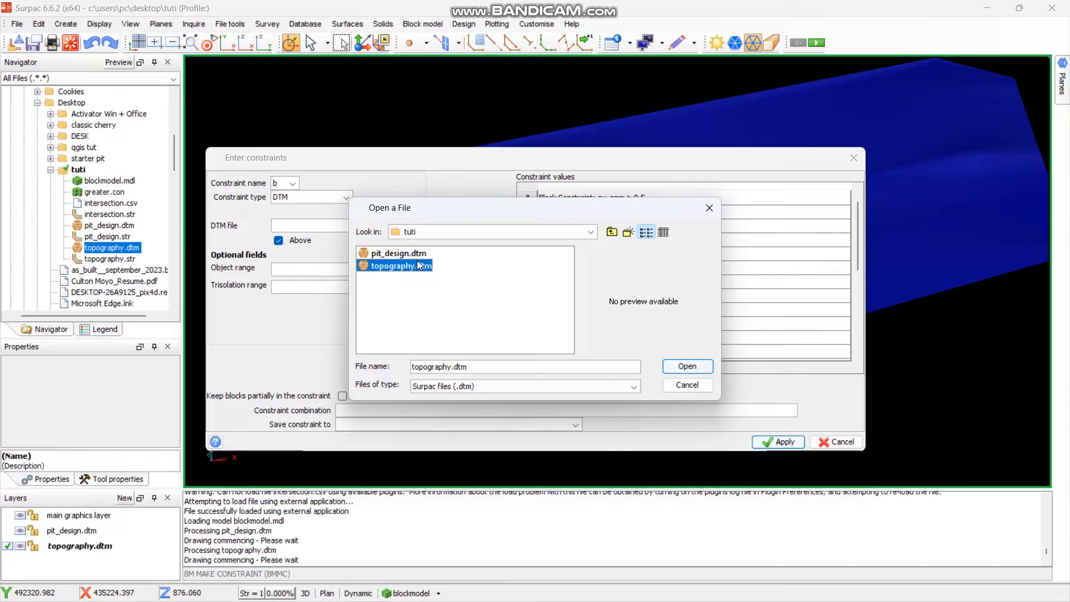
pyautogui.click(687, 366)
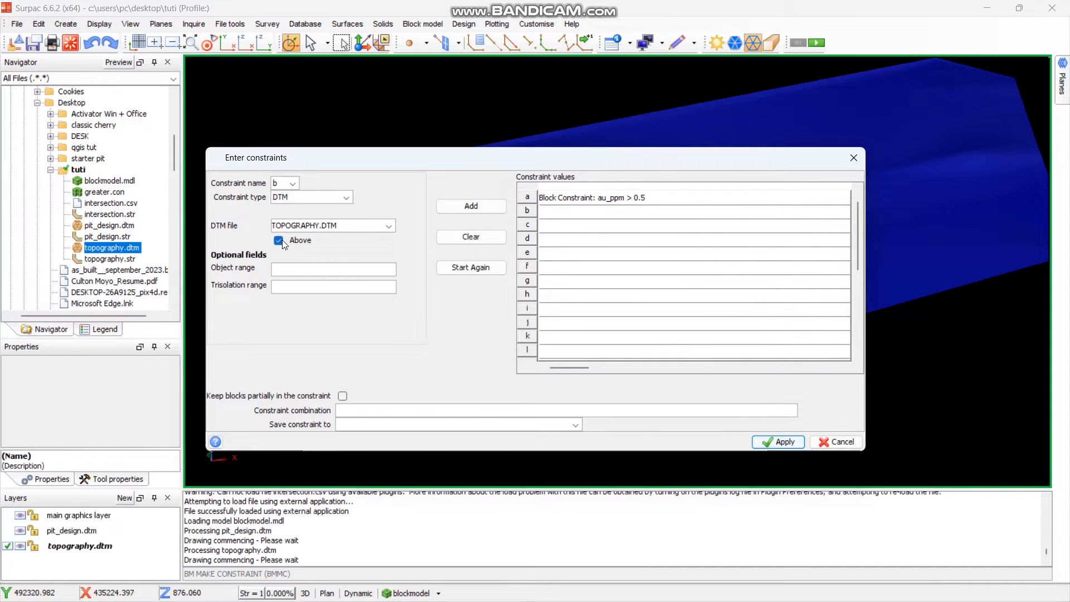
pyautogui.click(278, 241)
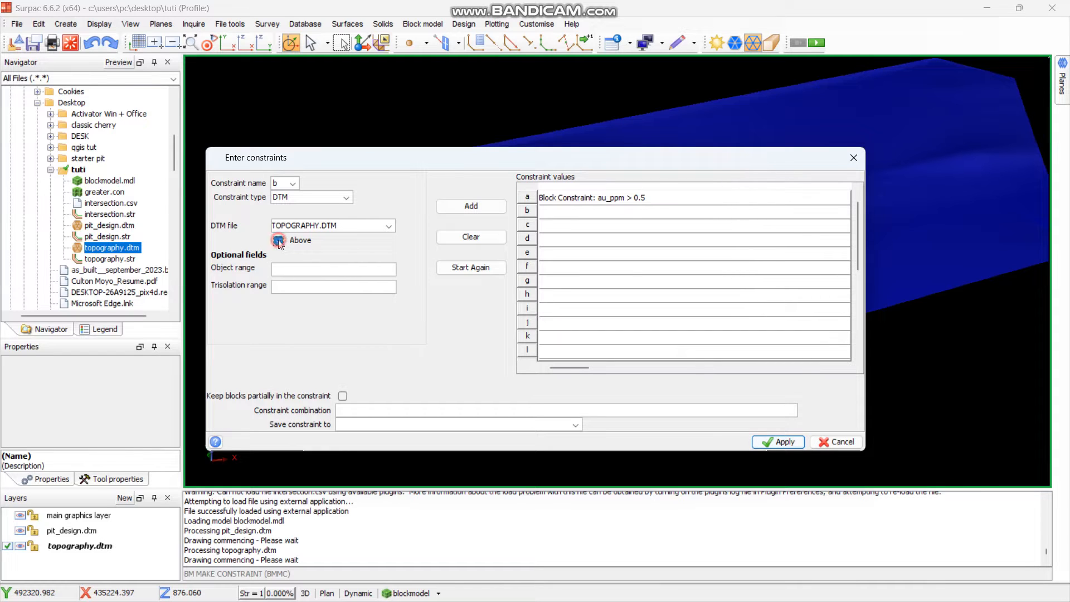
pyautogui.click(454, 208)
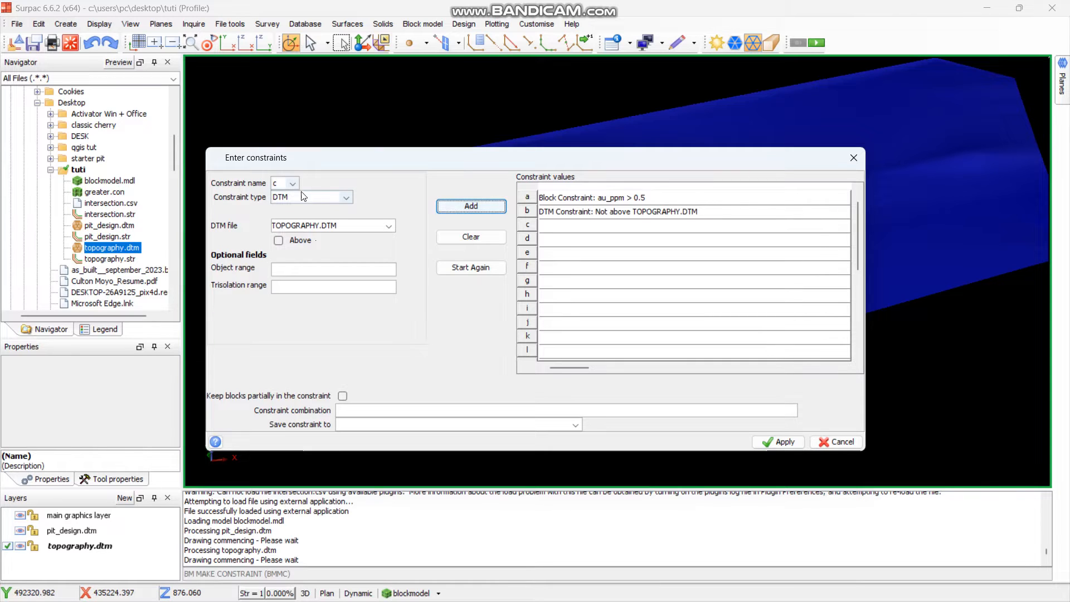
# Add DTM constraint c for blocks above pit_design.dtm.
pyautogui.click(388, 227)
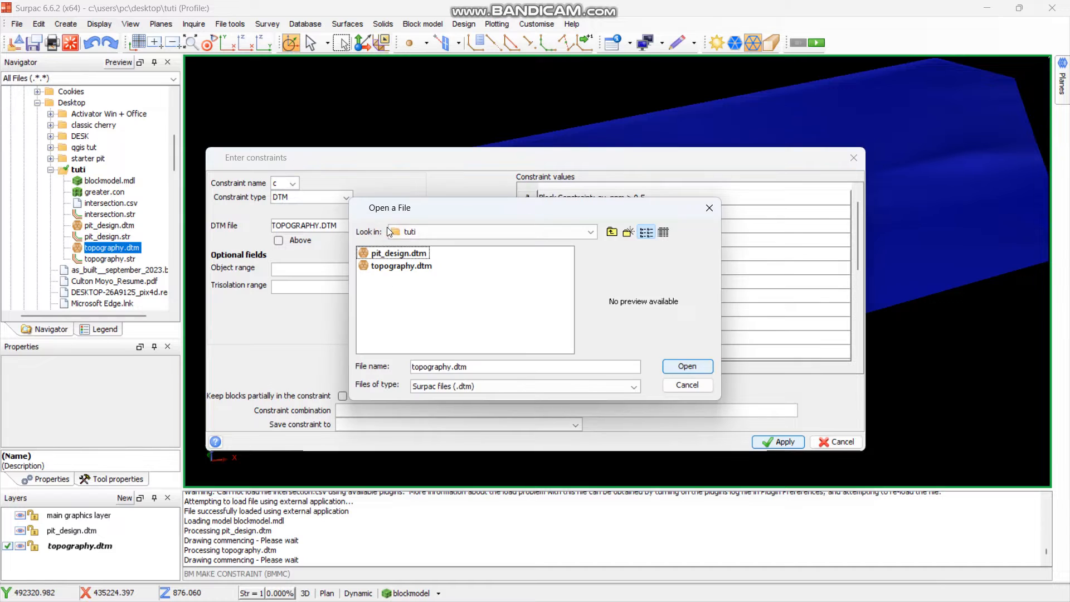
pyautogui.click(398, 253)
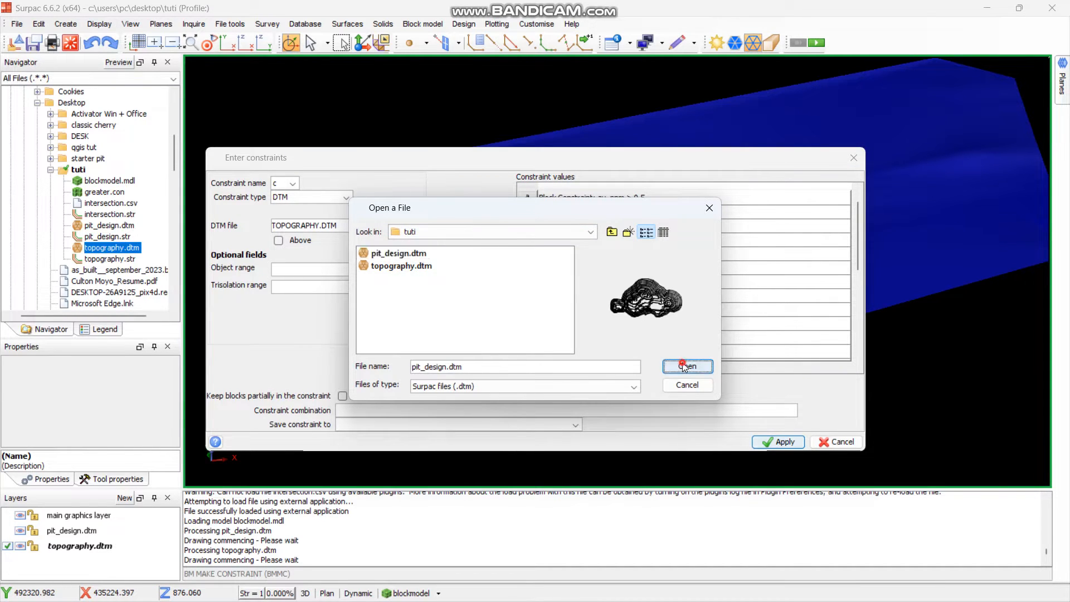
pyautogui.click(687, 366)
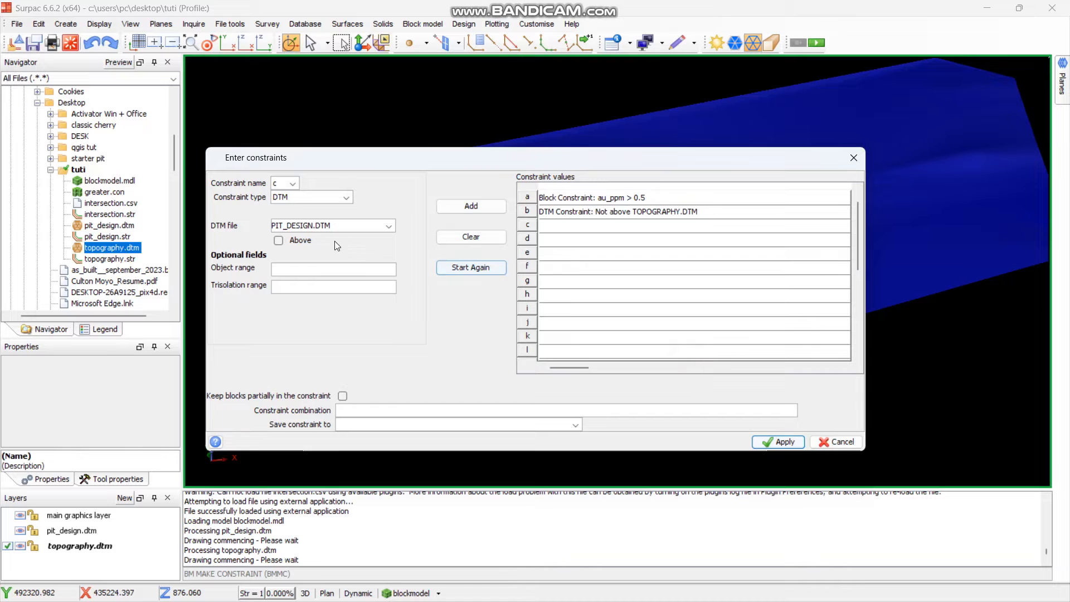
pyautogui.click(280, 240)
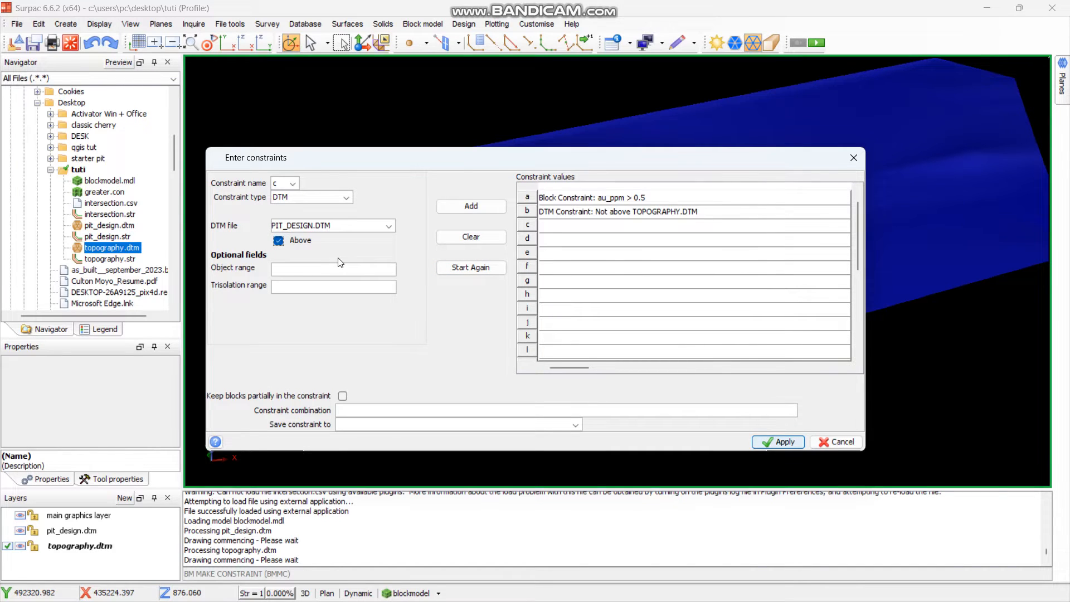
pyautogui.click(472, 207)
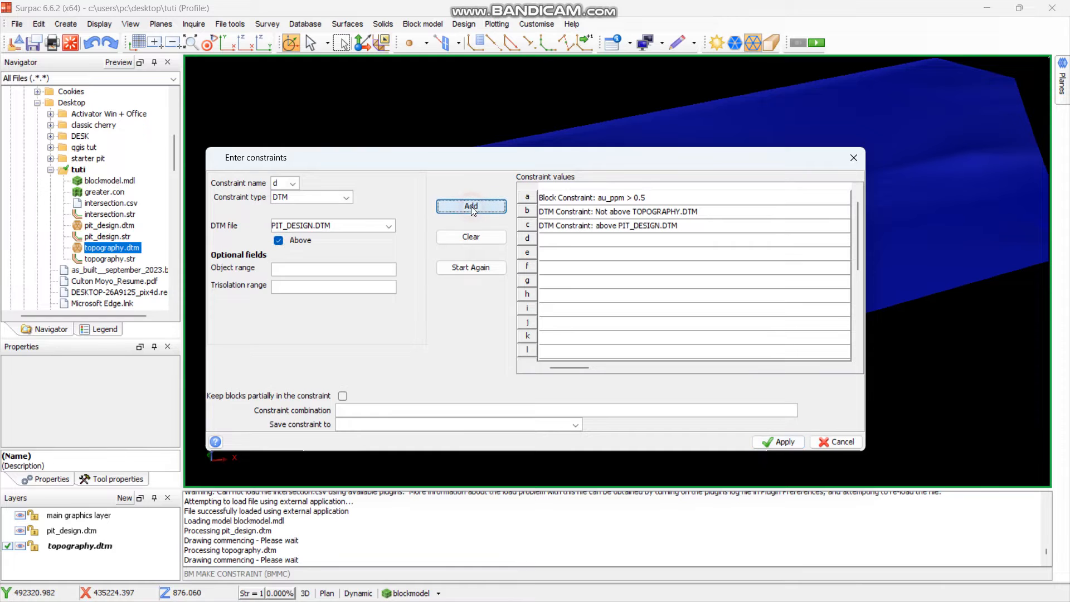
# Save the three constraints to a constraint file named cully and apply the constraint form.
pyautogui.click(347, 198)
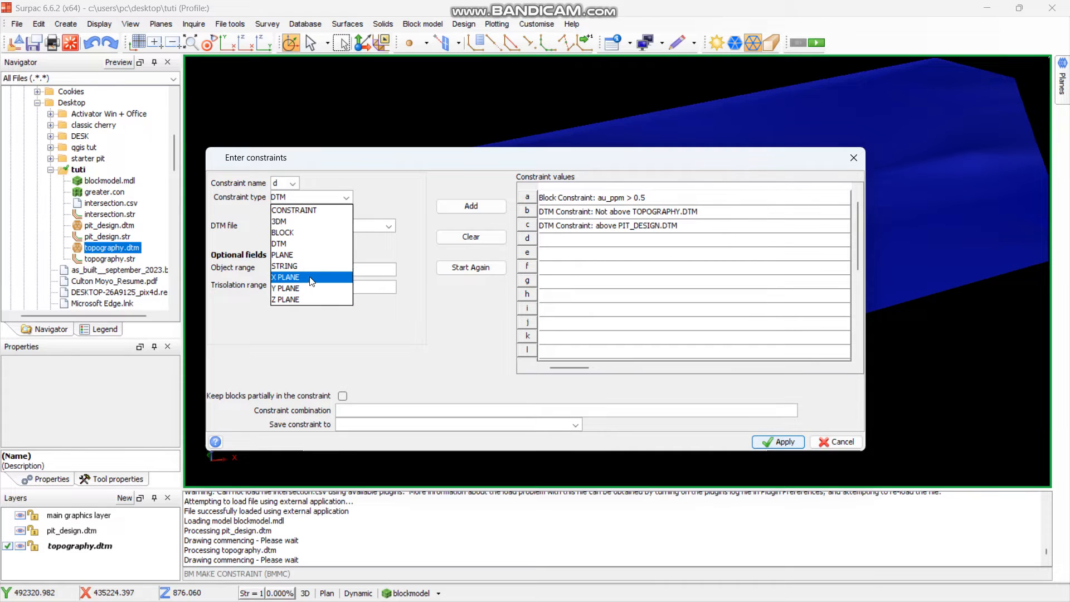
pyautogui.click(397, 204)
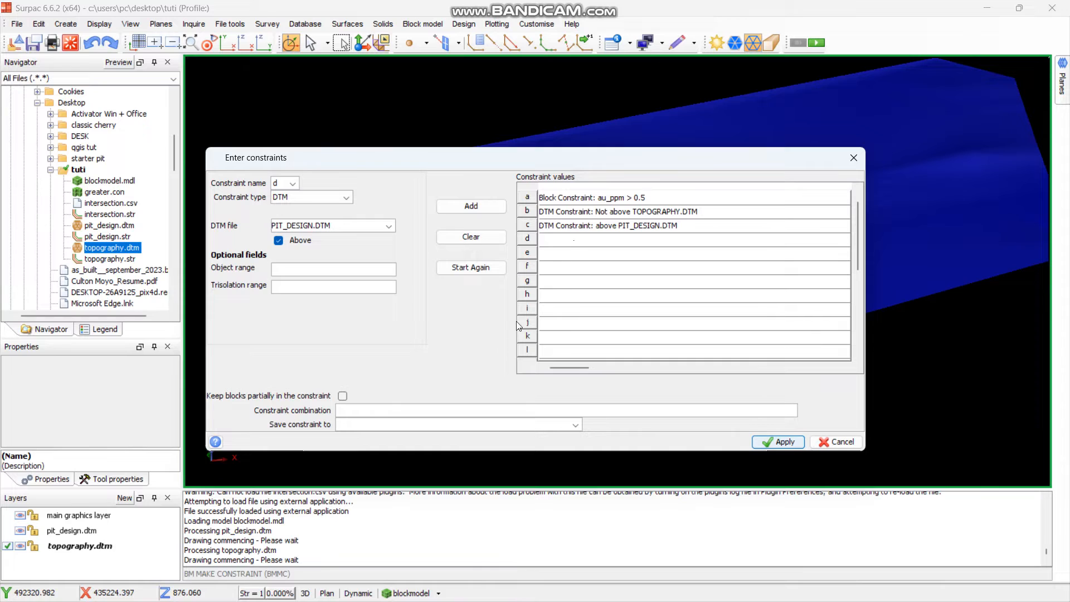
pyautogui.click(345, 424)
pyautogui.write('cully')
pyautogui.click(778, 442)
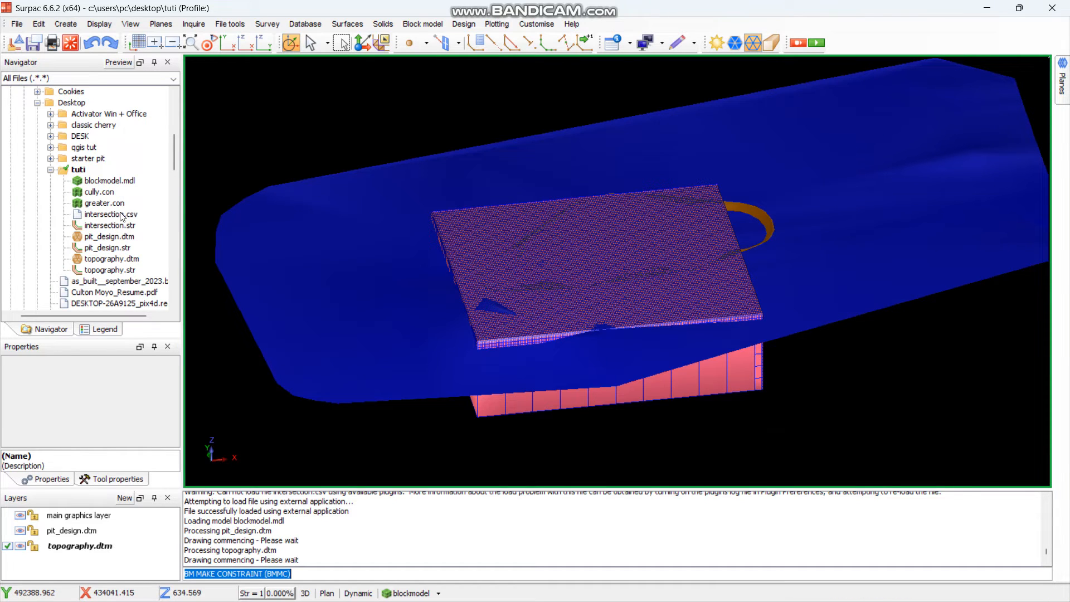
# Load cully.con into the graphics view to constrain the displayed block model.
pyautogui.click(94, 193)
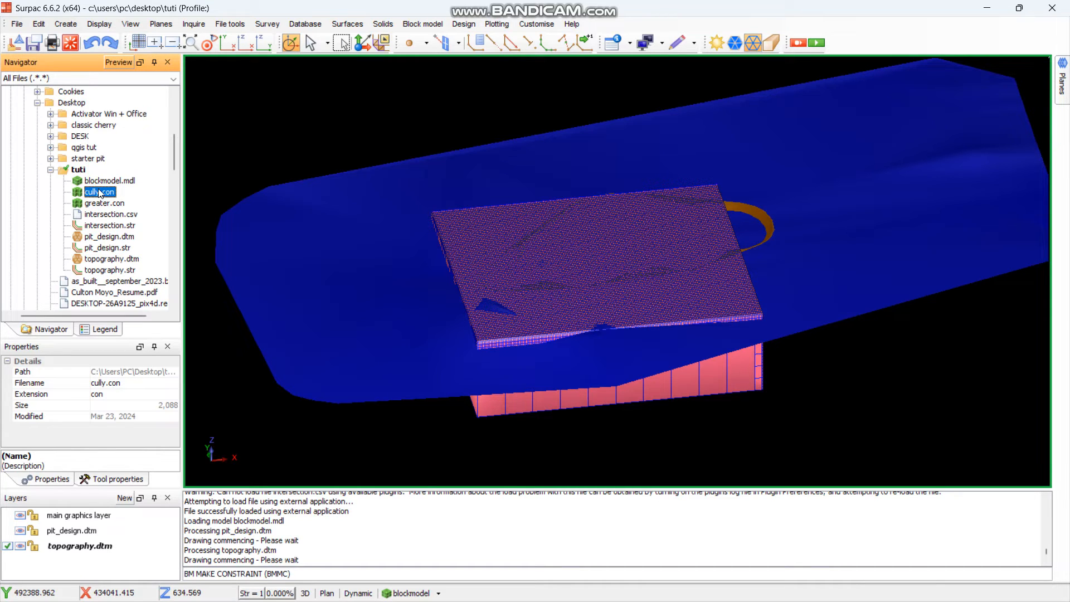
pyautogui.moveTo(99, 194); pyautogui.dragTo(536, 242)
pyautogui.scroll(2, 635, 257)
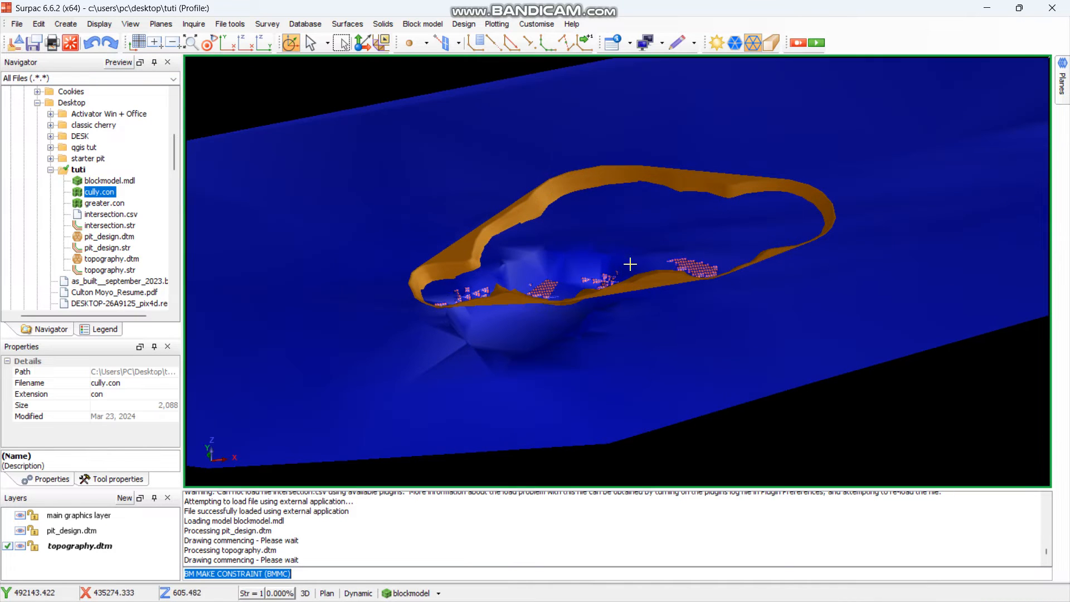
# Examine the constrained blocks from several angles against the pit design and the topography surface.
pyautogui.scroll(-2, 590, 275)
pyautogui.moveTo(590, 276); pyautogui.dragTo(651, 259)
pyautogui.scroll(5, 647, 256)
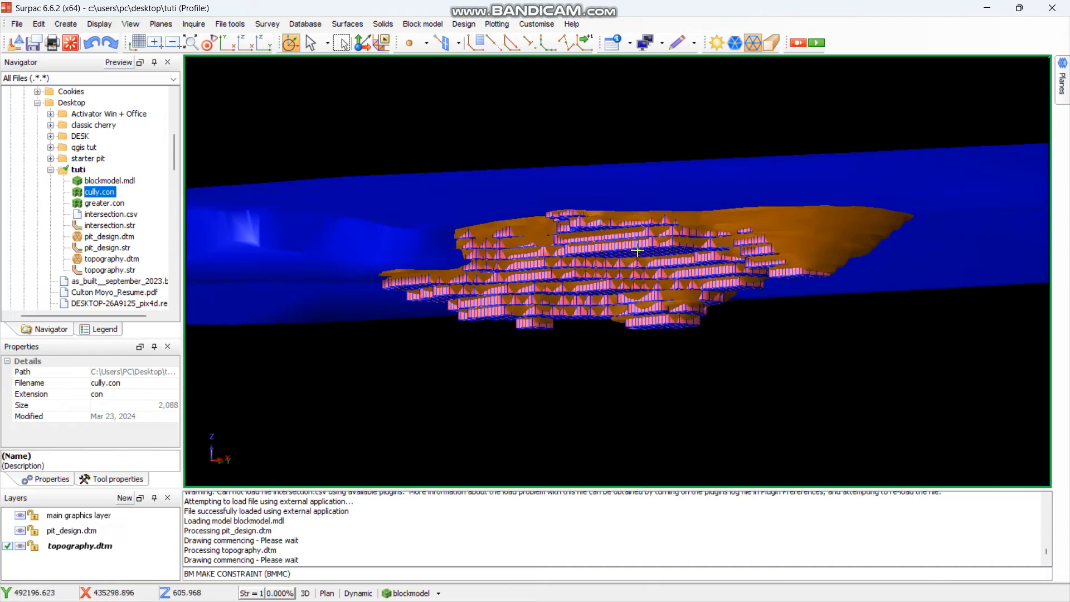
pyautogui.scroll(-8, 625, 249)
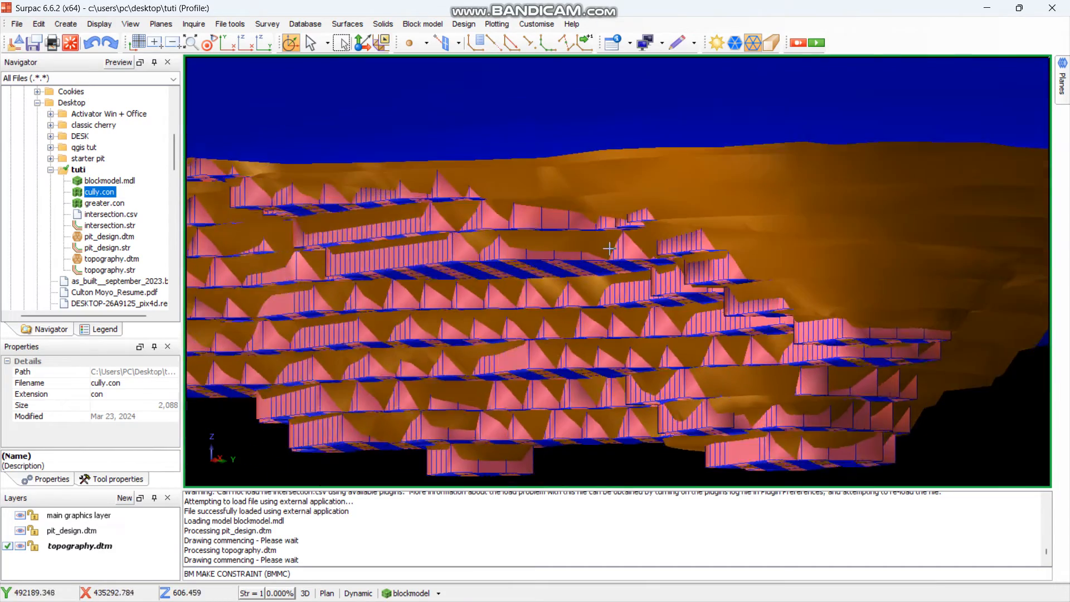
pyautogui.scroll(4, 625, 254)
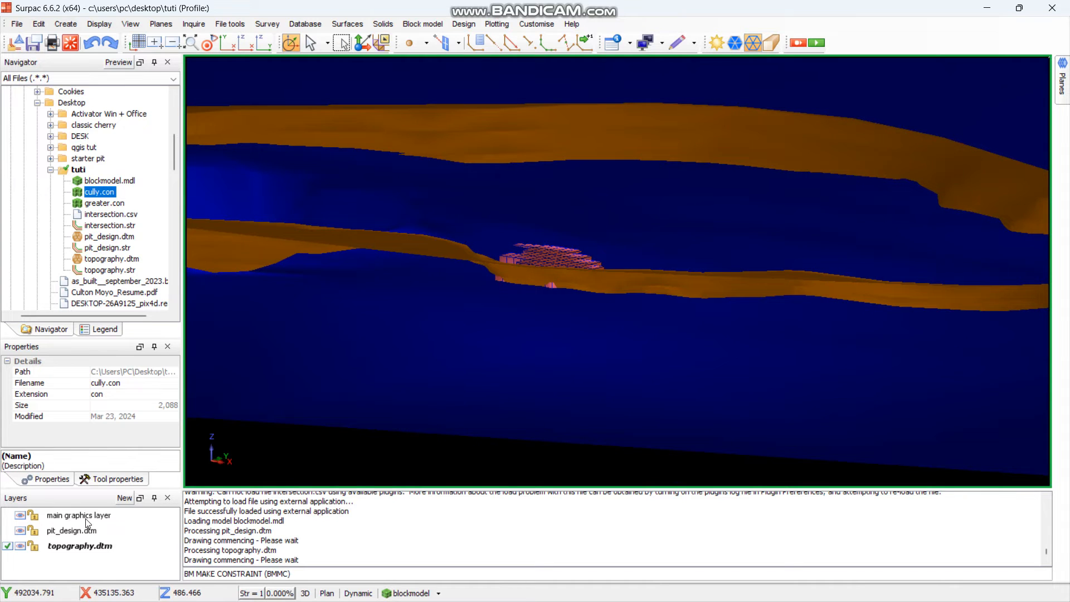
pyautogui.scroll(5, 688, 309)
pyautogui.scroll(-3, 682, 285)
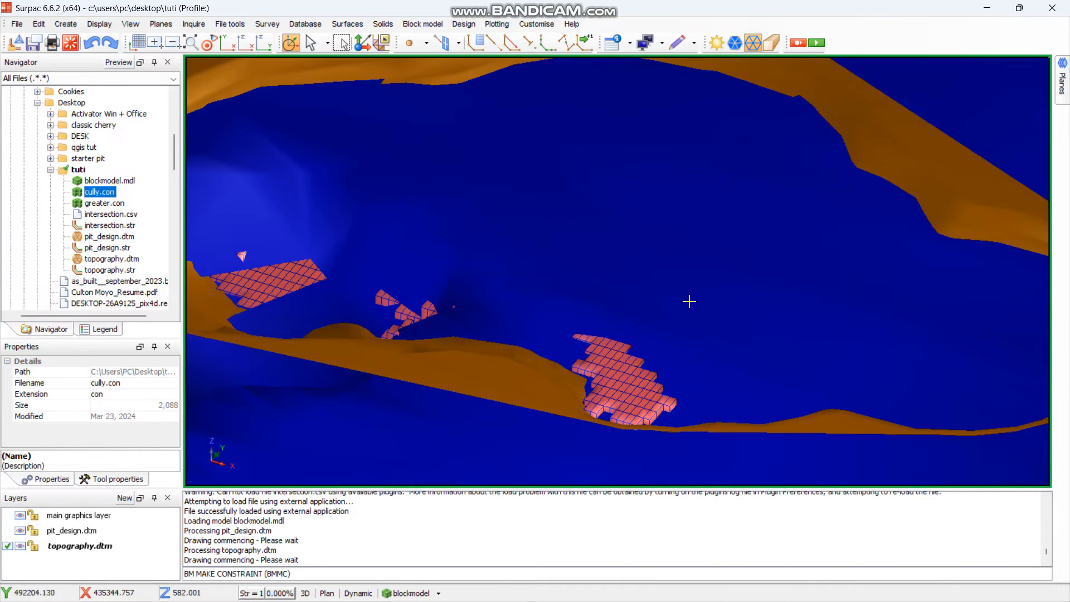
pyautogui.scroll(4, 660, 369)
pyautogui.scroll(-3, 647, 363)
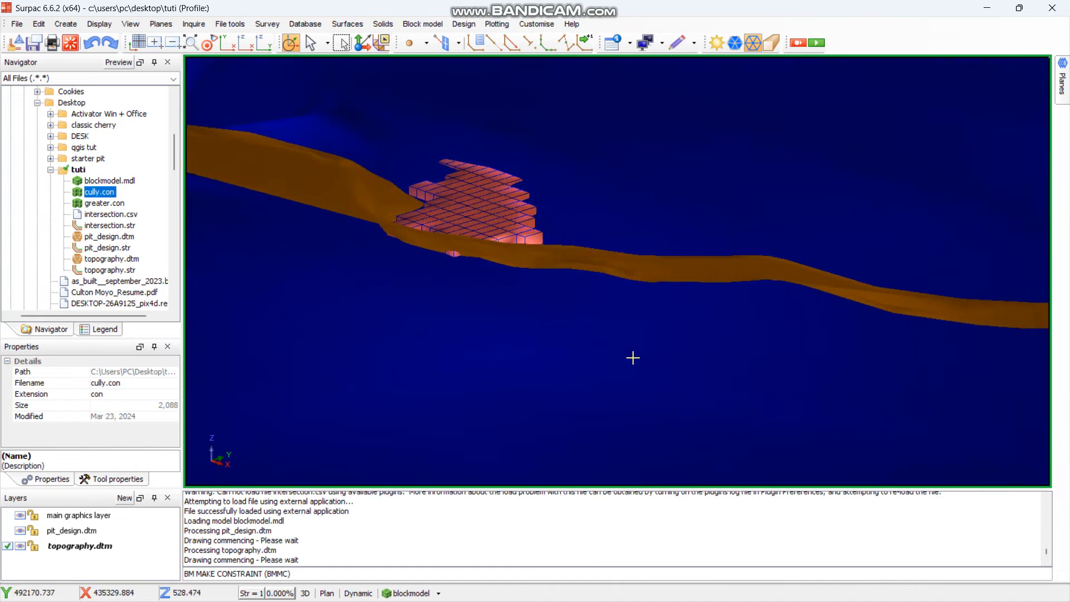
pyautogui.scroll(6, 595, 330)
pyautogui.scroll(-5, 521, 285)
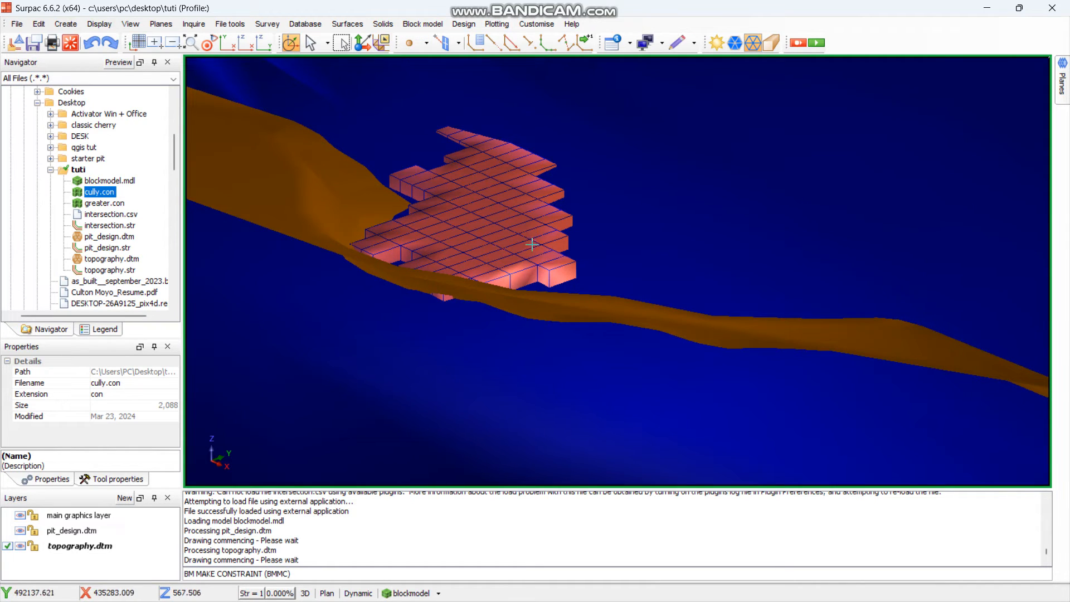
pyautogui.scroll(-2, 529, 243)
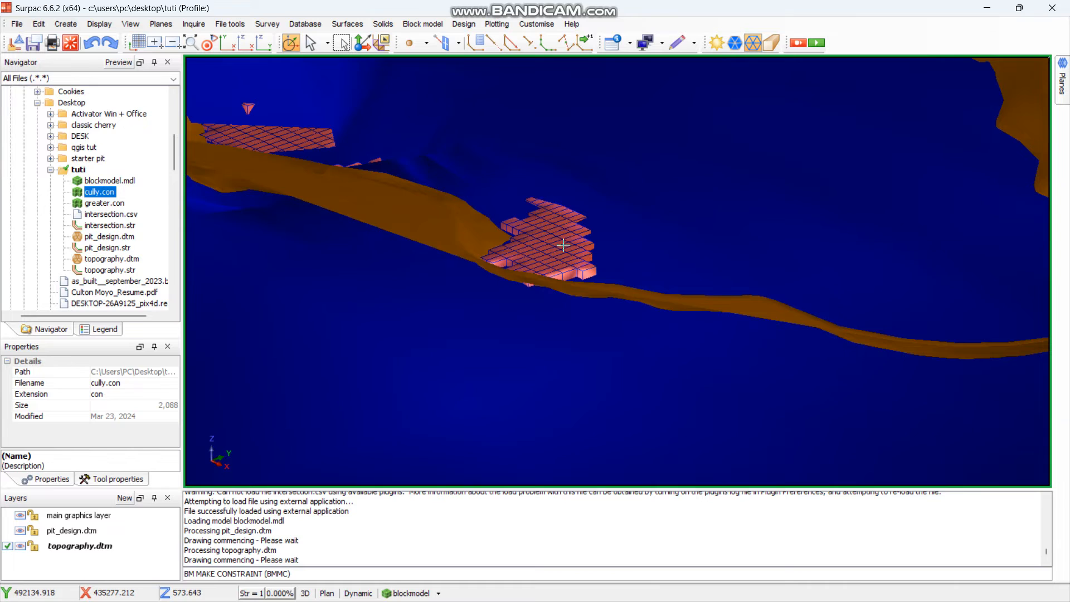
pyautogui.scroll(-2, 561, 249)
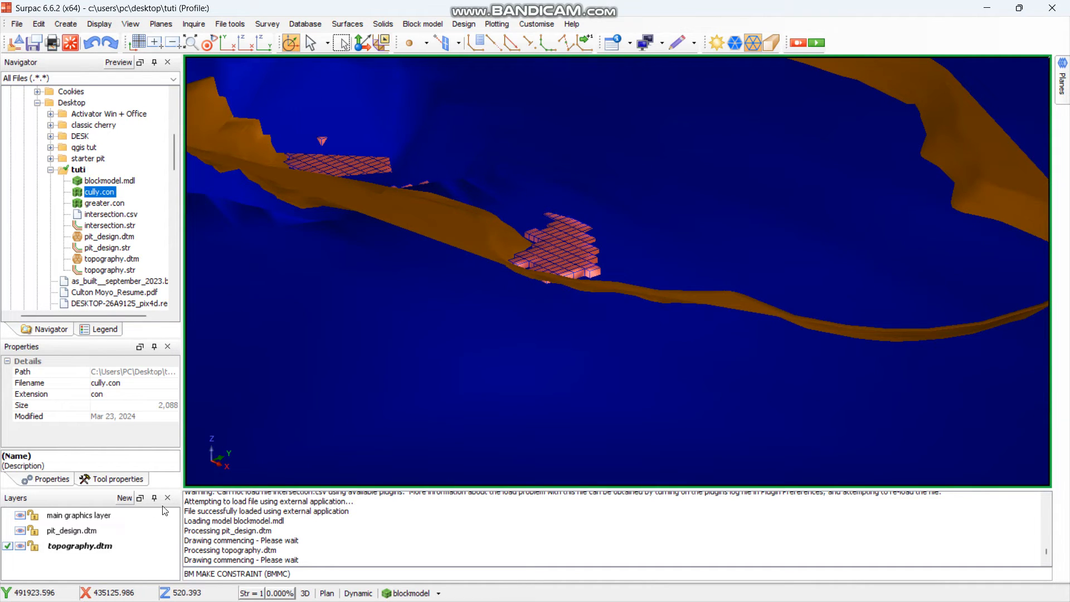
# Hide the topography.dtm layer so only the pit design and the constrained blocks are displayed.
pyautogui.click(23, 535)
pyautogui.click(22, 536)
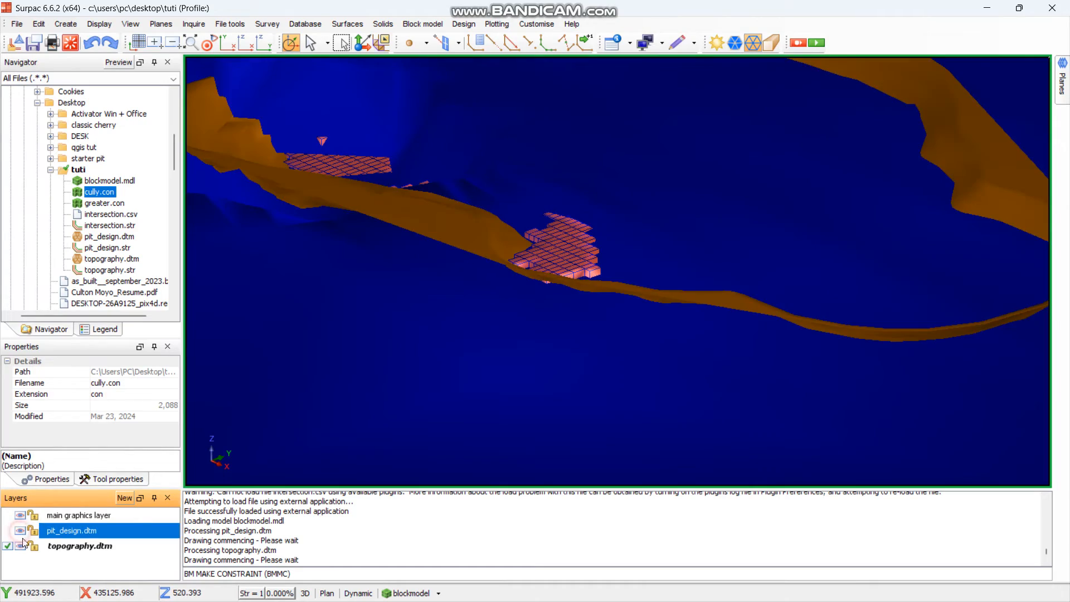
pyautogui.click(20, 546)
pyautogui.scroll(5, 468, 273)
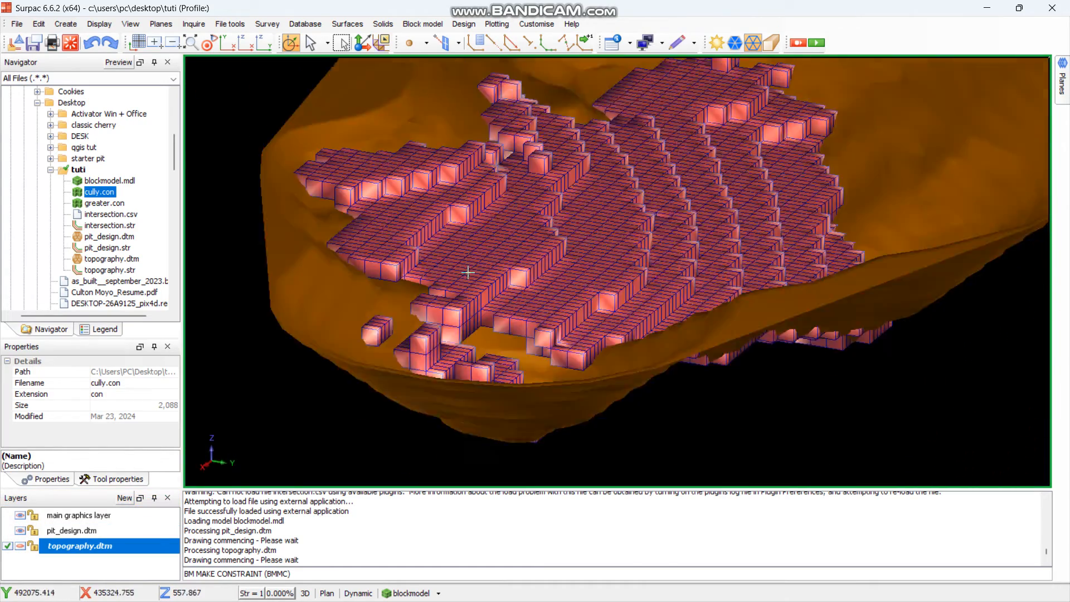
pyautogui.moveTo(468, 273); pyautogui.dragTo(446, 273)
pyautogui.scroll(-1, 539, 237)
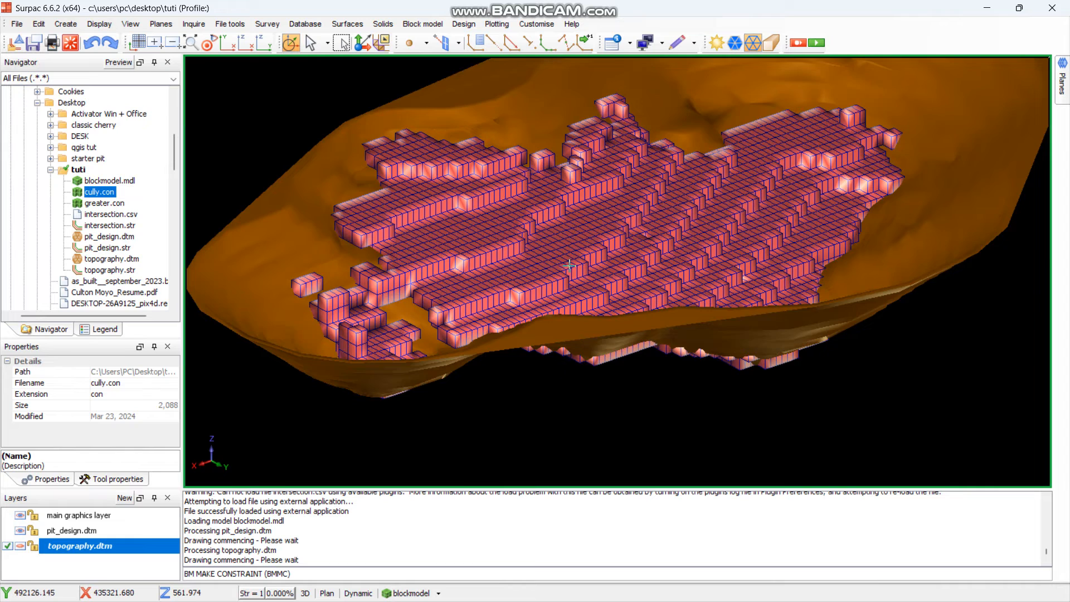
pyautogui.scroll(1, 563, 264)
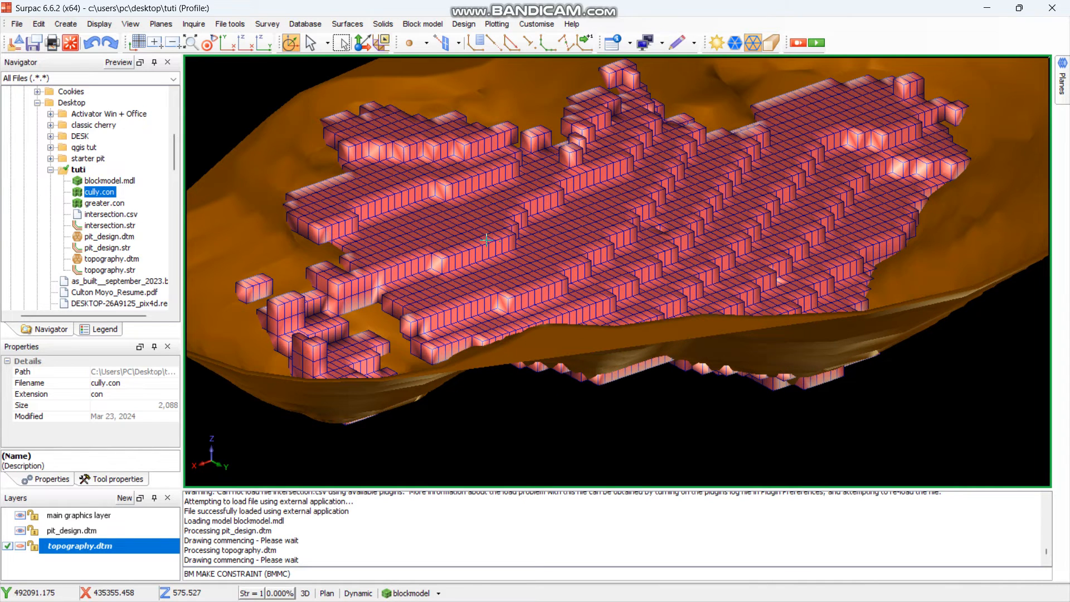
pyautogui.click(21, 547)
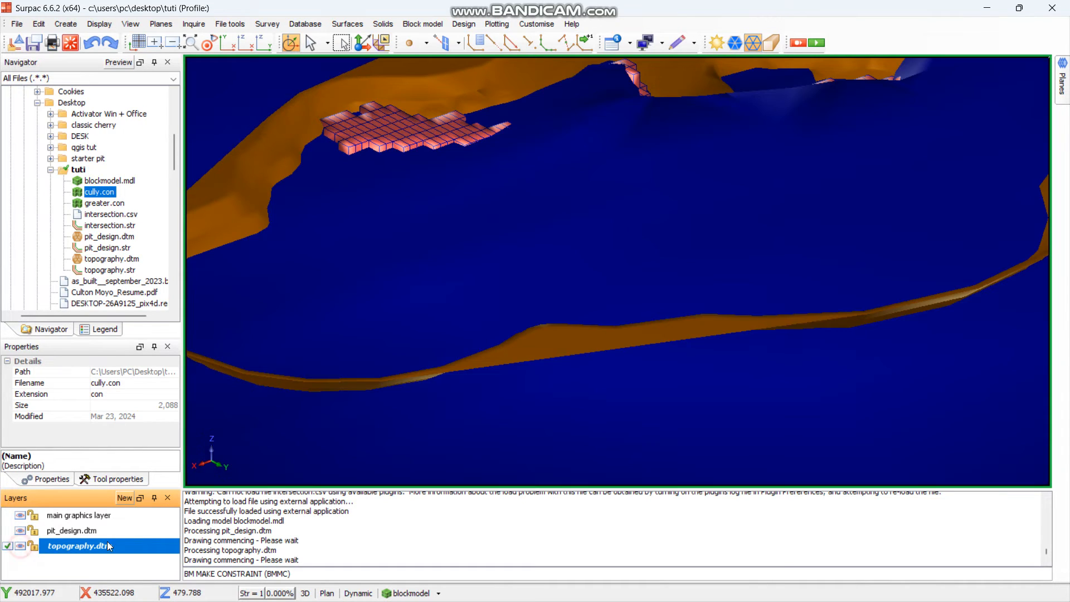
pyautogui.click(20, 546)
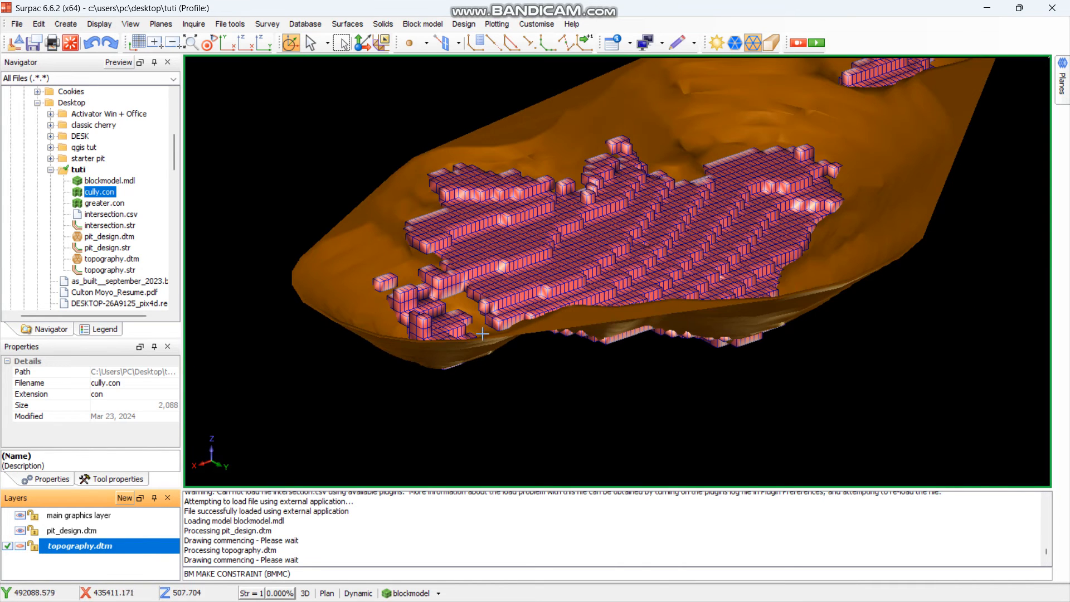
# Colour the blocks by au_ppm using ranges 0.0,12.3,2.0 and a blue-to-red colour transition, scanning the attribute values.
pyautogui.click(438, 593)
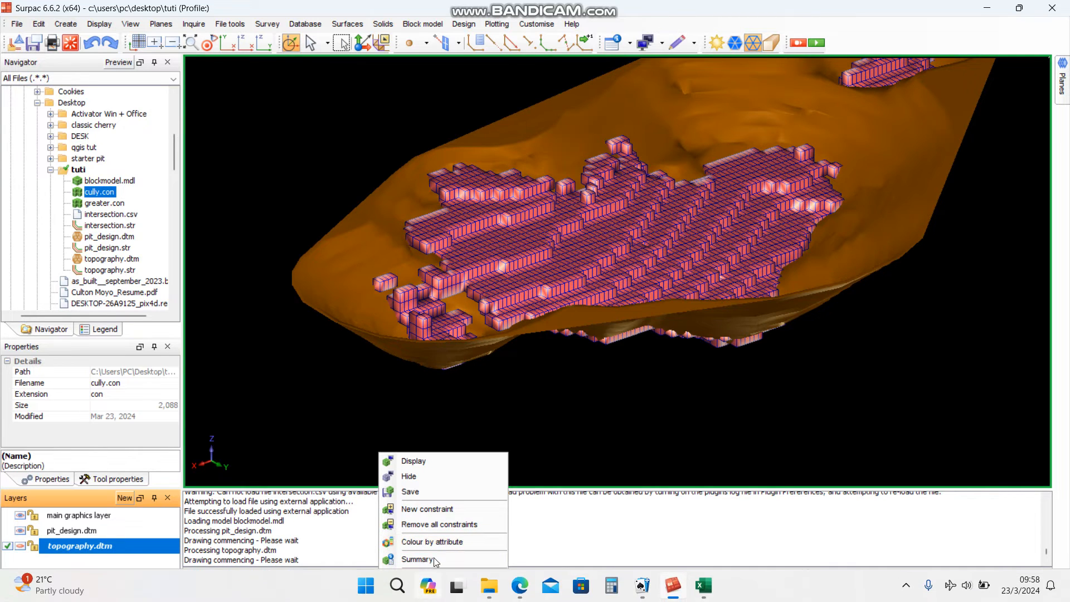
pyautogui.click(436, 542)
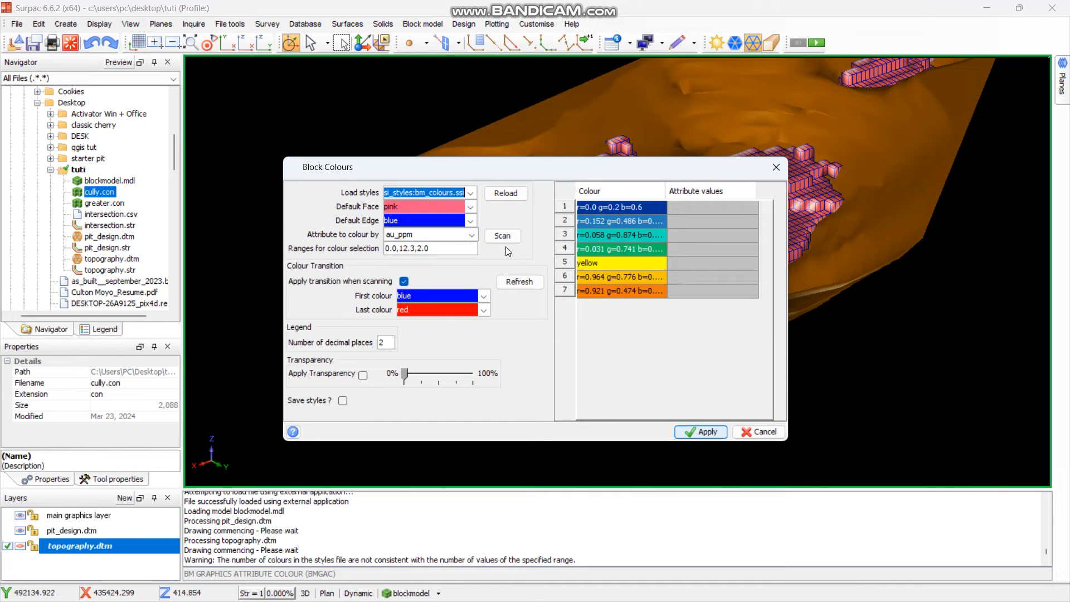
pyautogui.click(518, 279)
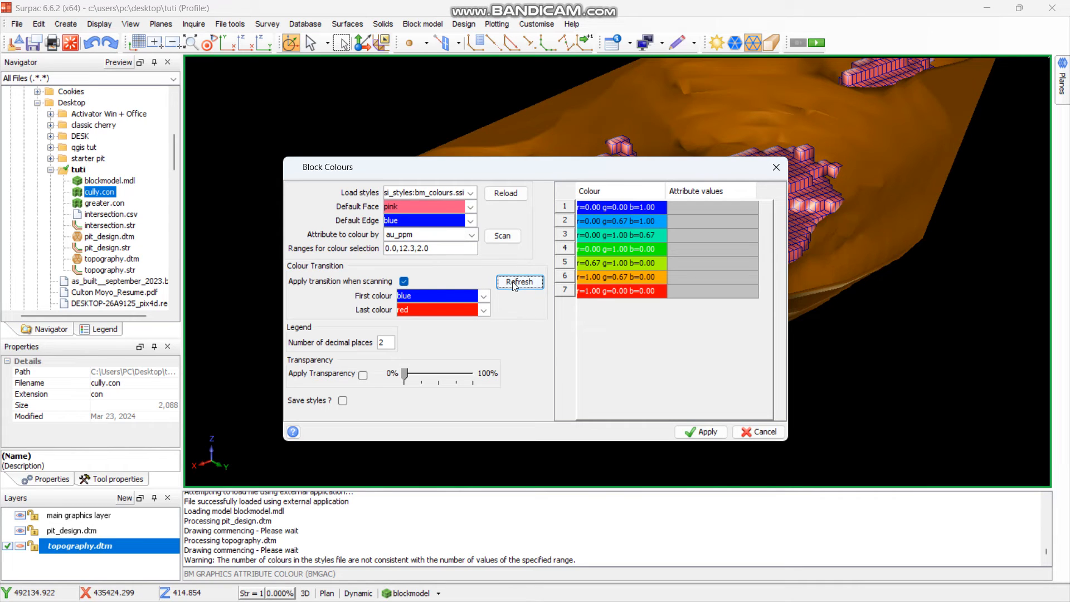
pyautogui.click(504, 237)
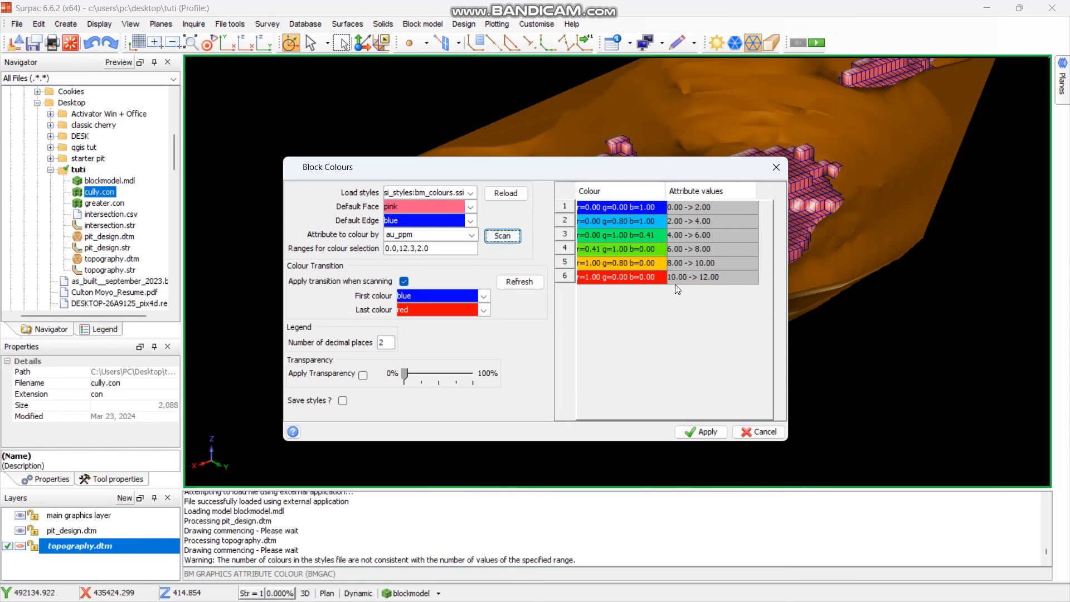
pyautogui.click(704, 432)
# Examine the au_ppm colour distribution of the constrained blocks inside the pit design.
pyautogui.scroll(3, 696, 271)
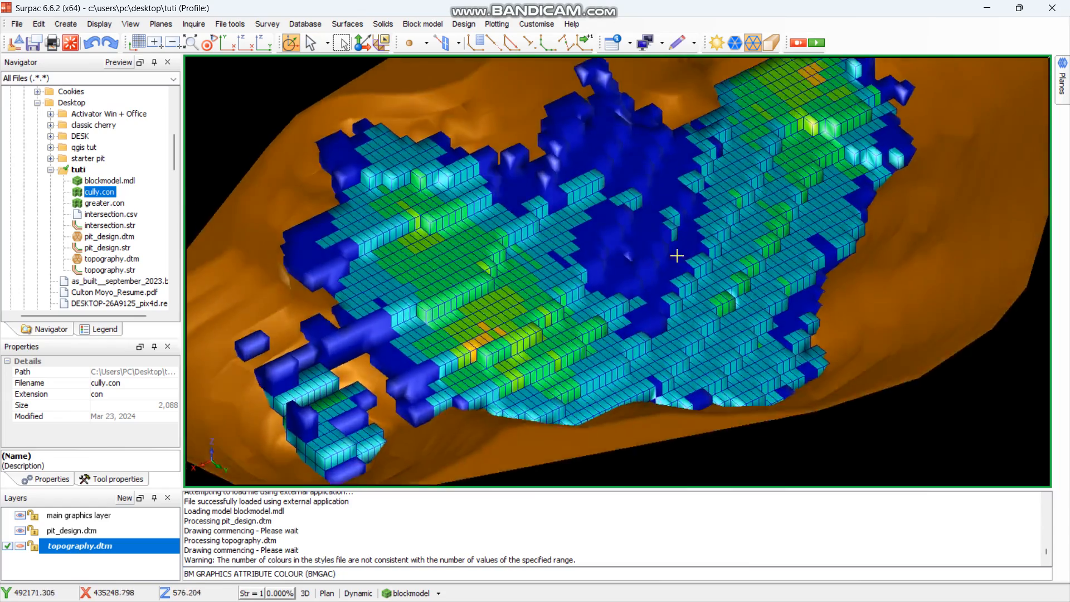
pyautogui.moveTo(677, 256)
pyautogui.mouseDown()
pyautogui.moveTo(652, 263)
pyautogui.moveTo(688, 269)
pyautogui.mouseUp()
pyautogui.scroll(2, 629, 243)
pyautogui.scroll(-2, 654, 256)
pyautogui.scroll(1, 688, 269)
pyautogui.scroll(1, 934, 206)
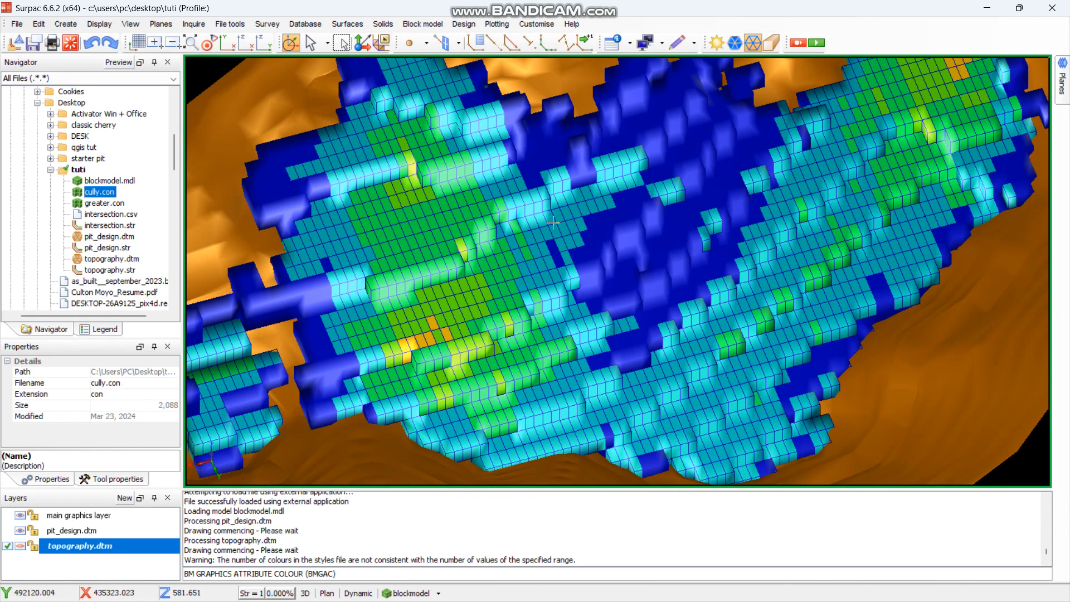
pyautogui.scroll(-2, 563, 228)
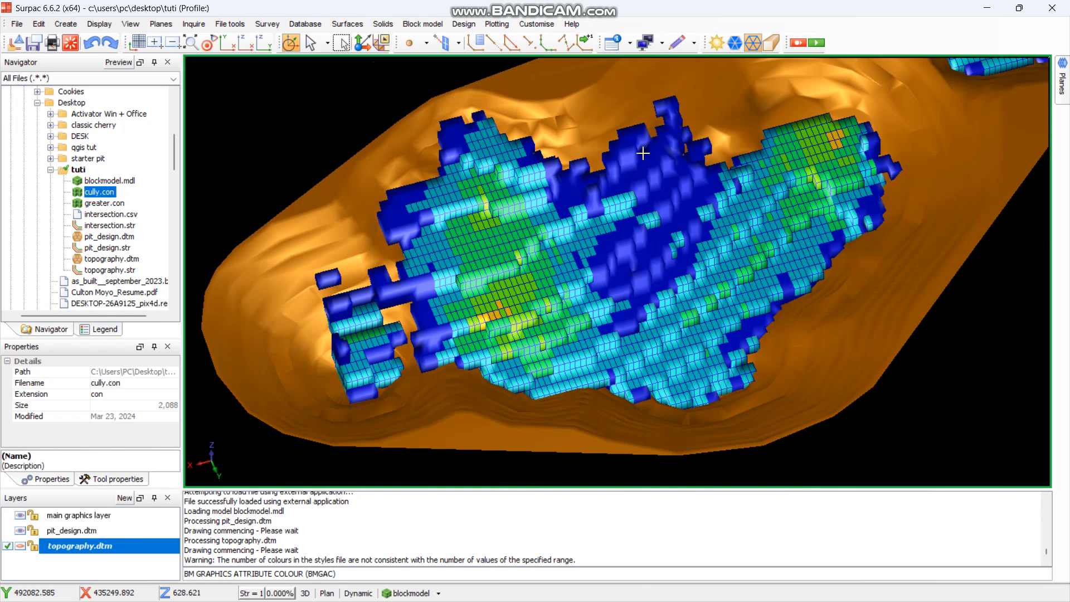
pyautogui.scroll(1, 680, 211)
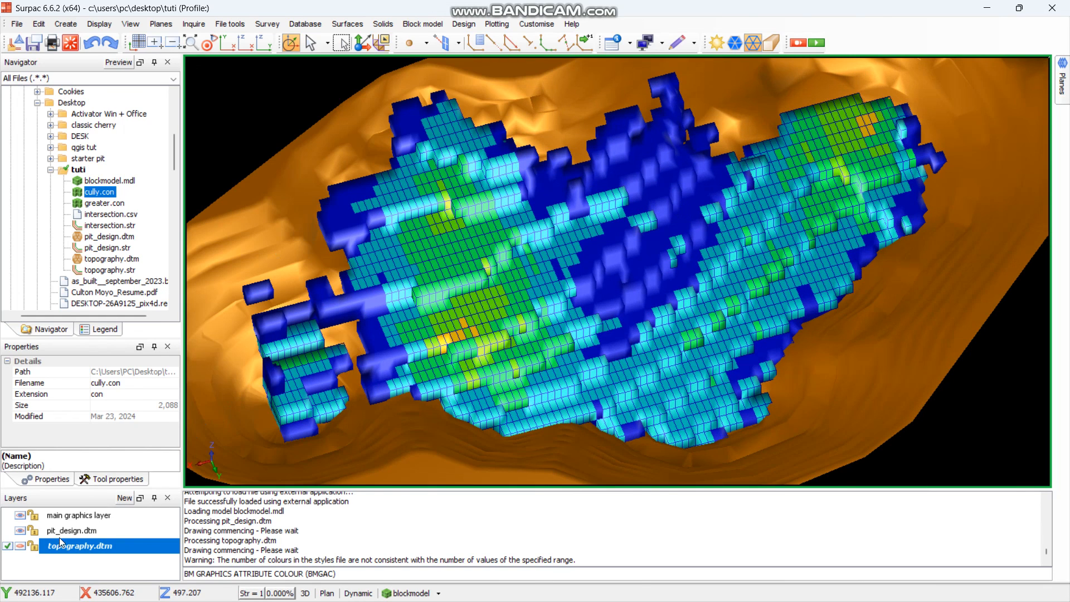
# Display the topography.dtm layer again over the coloured blocks.
pyautogui.click(21, 548)
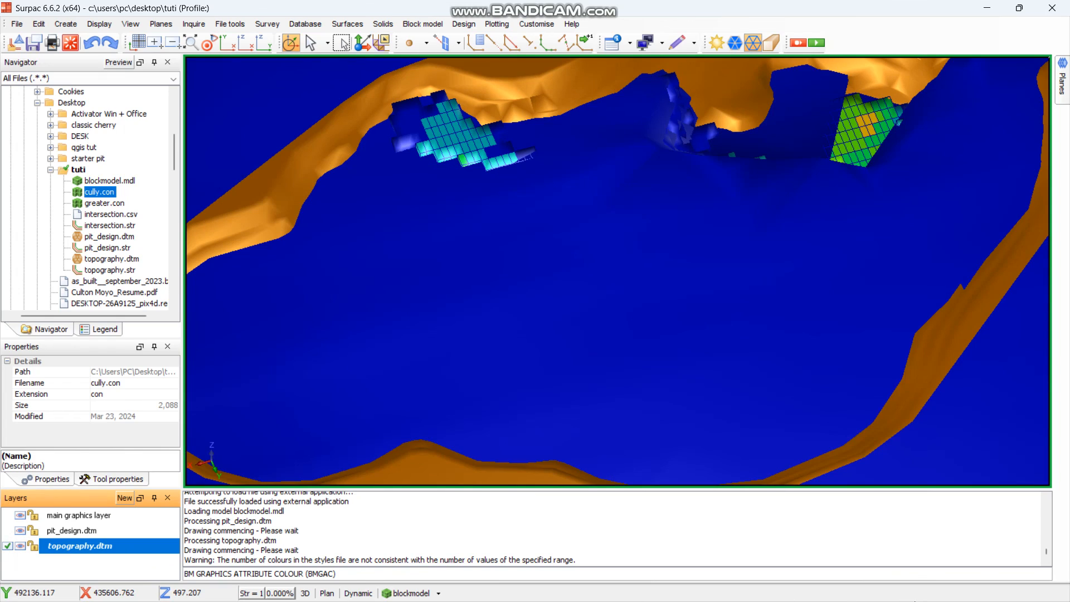
pyautogui.moveTo(915, 601)
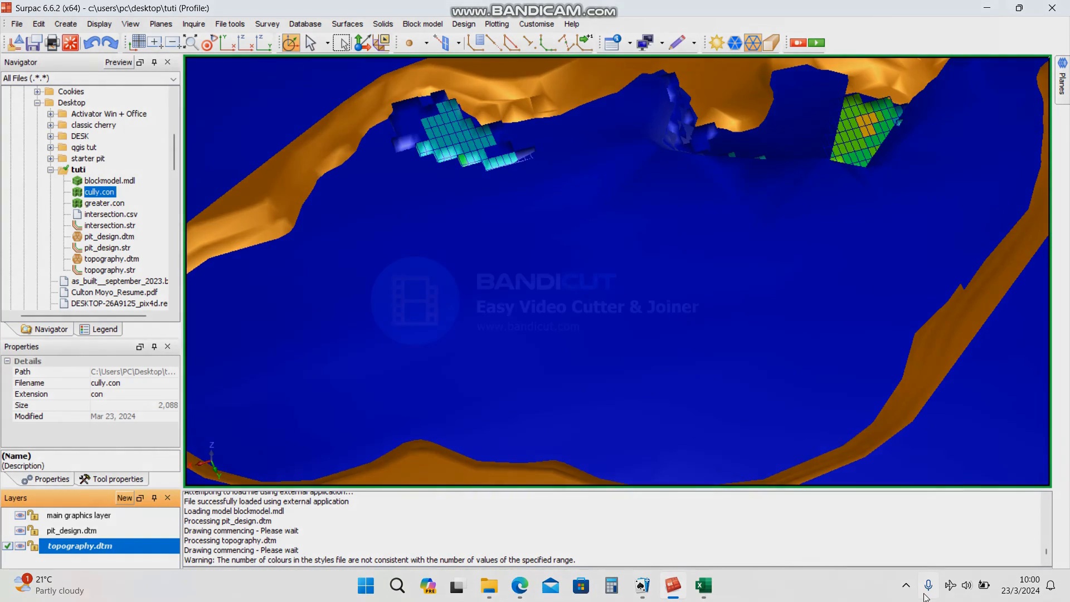